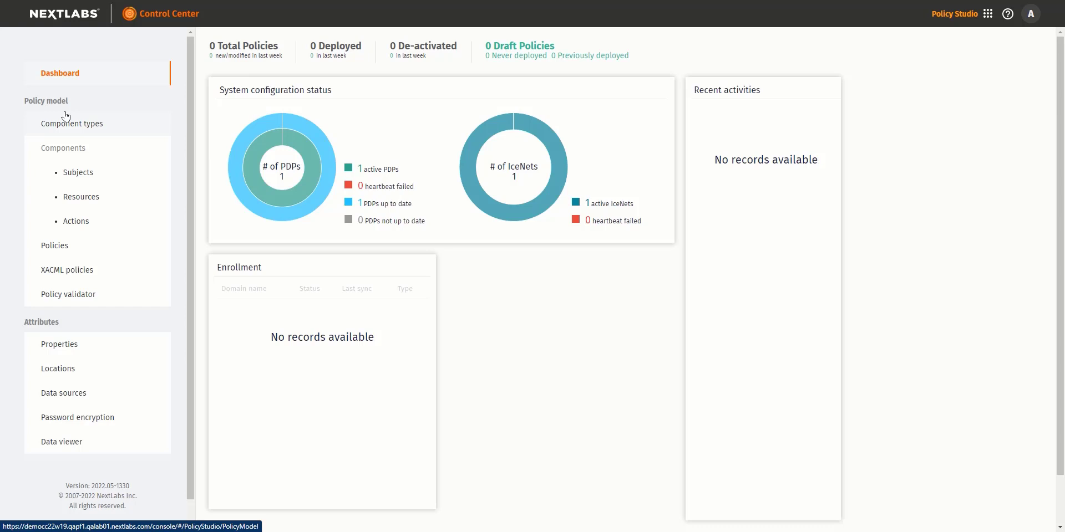
- Open the Finance Documents test set in the Policy Validator and run its test cases as a multi-query request
{"action": "left_click", "coordinate": [70, 298]}
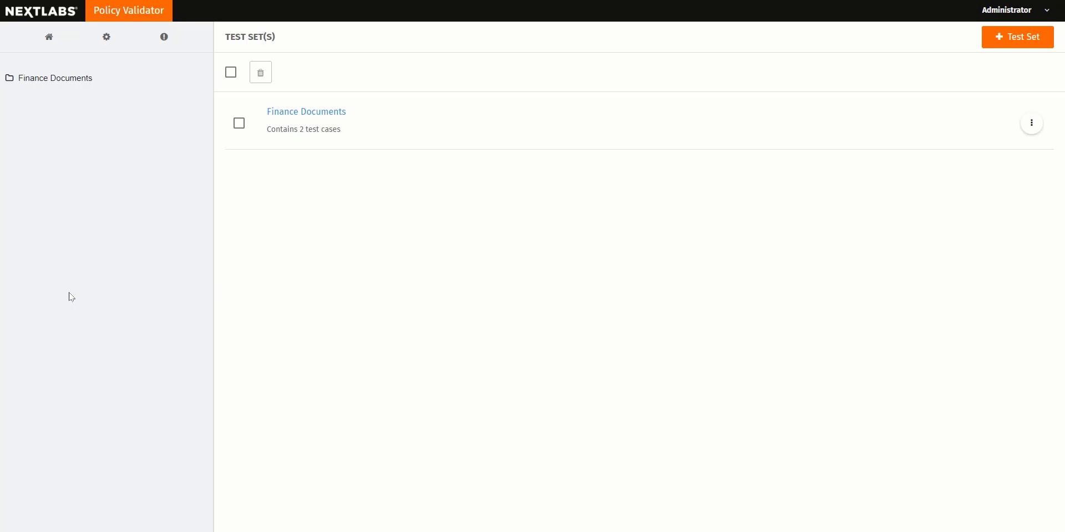
{"action": "left_click", "coordinate": [289, 112]}
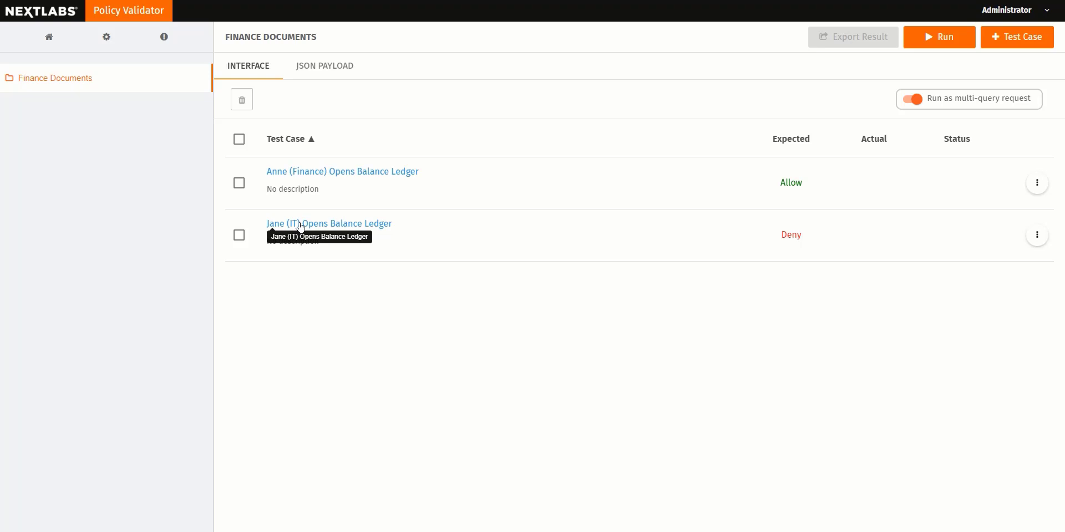
{"action": "left_click", "coordinate": [936, 36]}
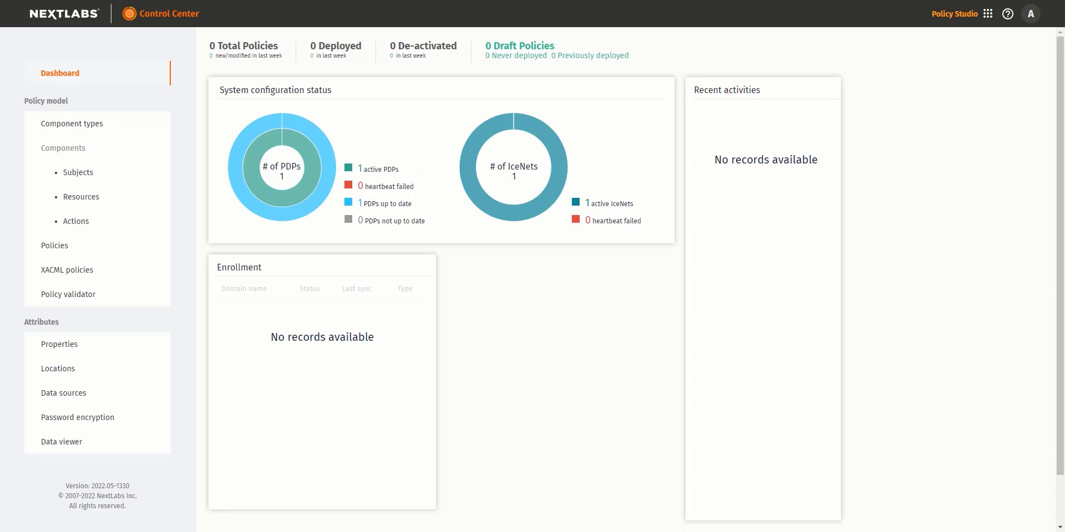
- Examine the attributes and pre-seeded attributes of the User subject type in Policy Studio's component types
{"action": "left_click", "coordinate": [65, 126]}
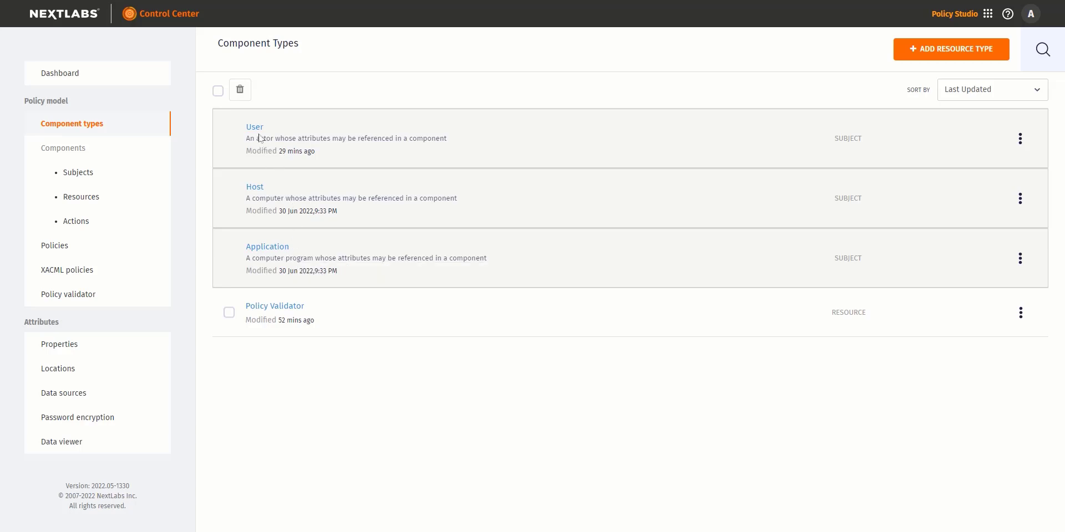
{"action": "left_click", "coordinate": [254, 128]}
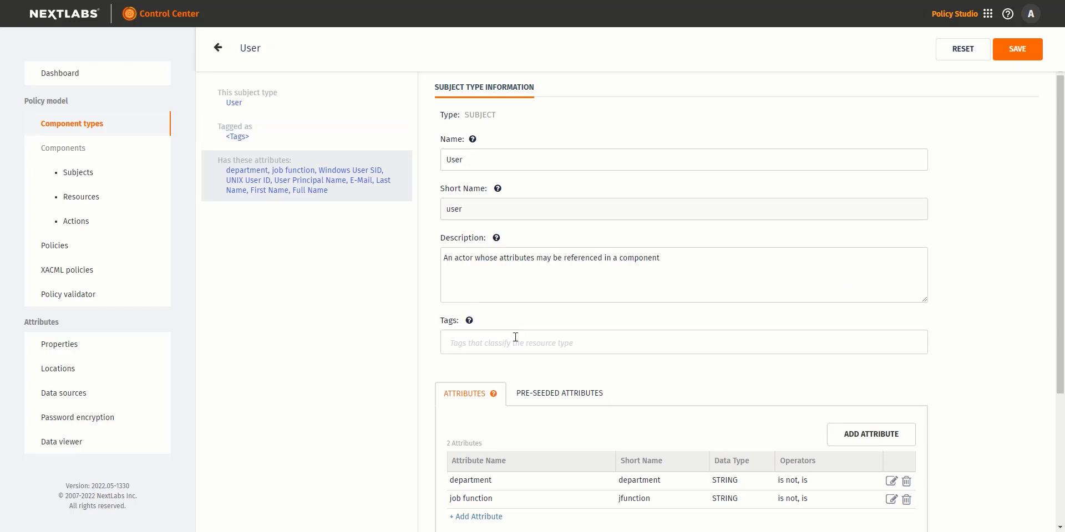
{"action": "left_click", "coordinate": [530, 395]}
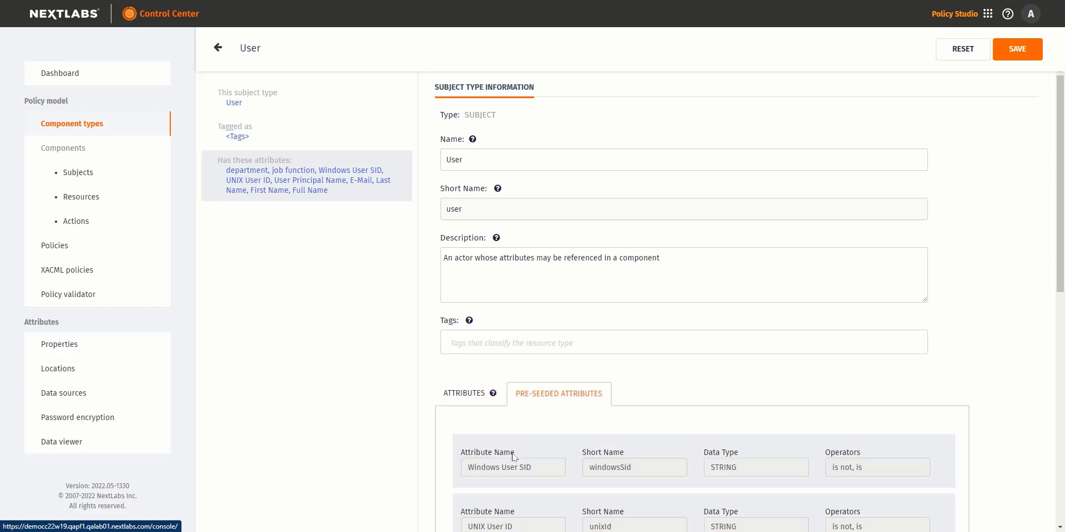
{"action": "scroll", "coordinate": [514, 458], "scroll_direction": "down", "scroll_amount": 4}
{"action": "scroll", "coordinate": [514, 458], "scroll_direction": "down", "scroll_amount": 2}
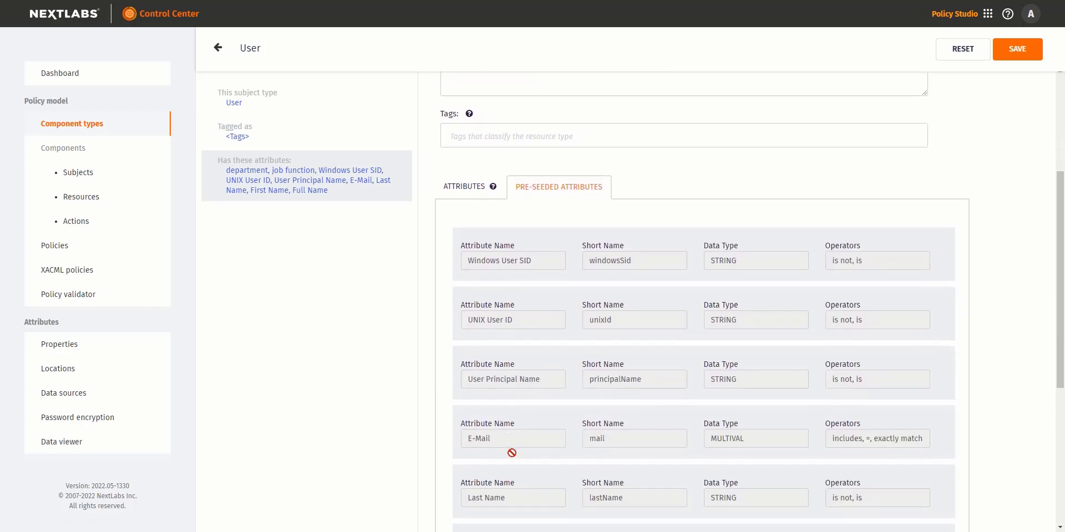
{"action": "scroll", "coordinate": [512, 455], "scroll_direction": "down", "scroll_amount": 3}
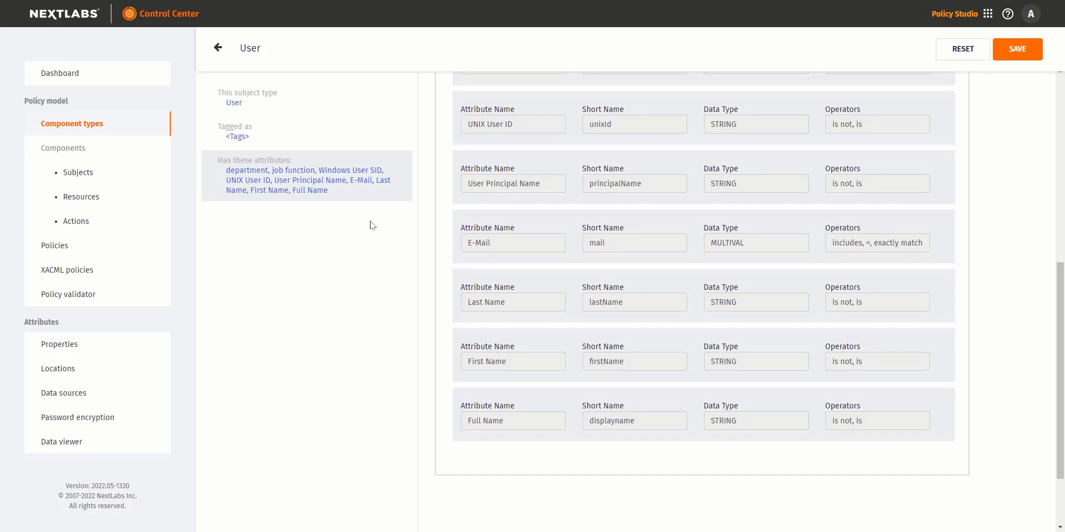
- Return to the component types and examine the attributes of the Policy Validator resource type
{"action": "left_click", "coordinate": [217, 49]}
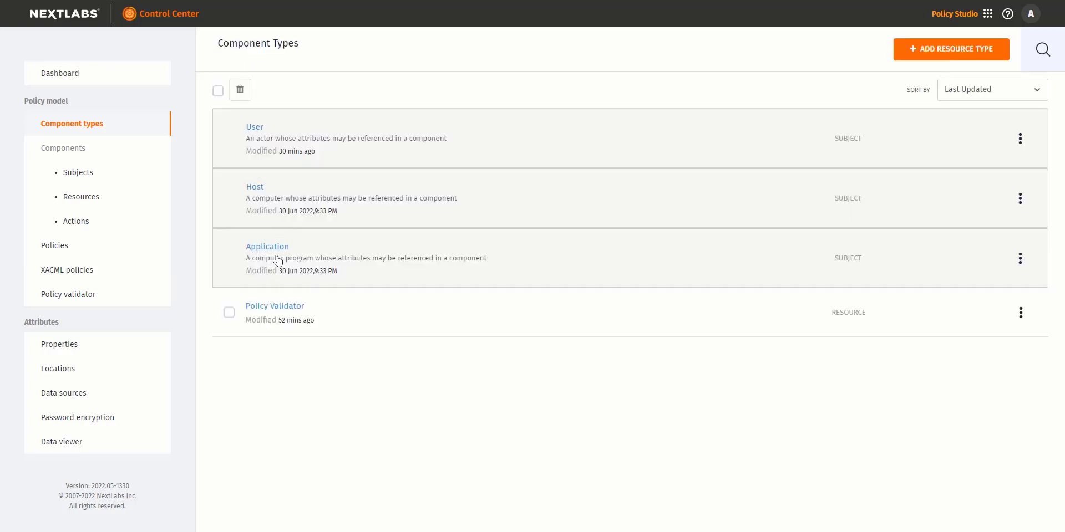
{"action": "left_click", "coordinate": [279, 309]}
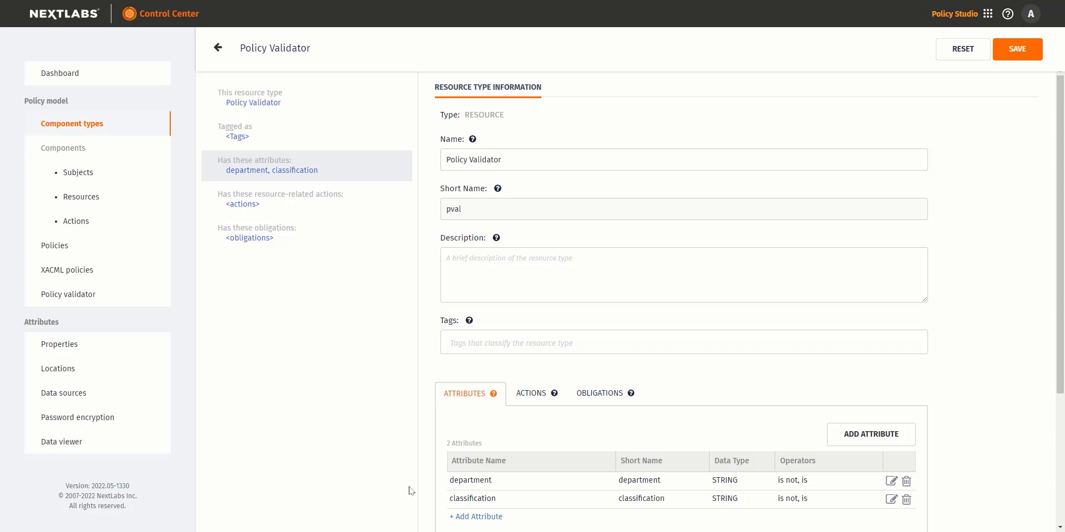
{"action": "scroll", "coordinate": [431, 437], "scroll_direction": "down", "scroll_amount": 2}
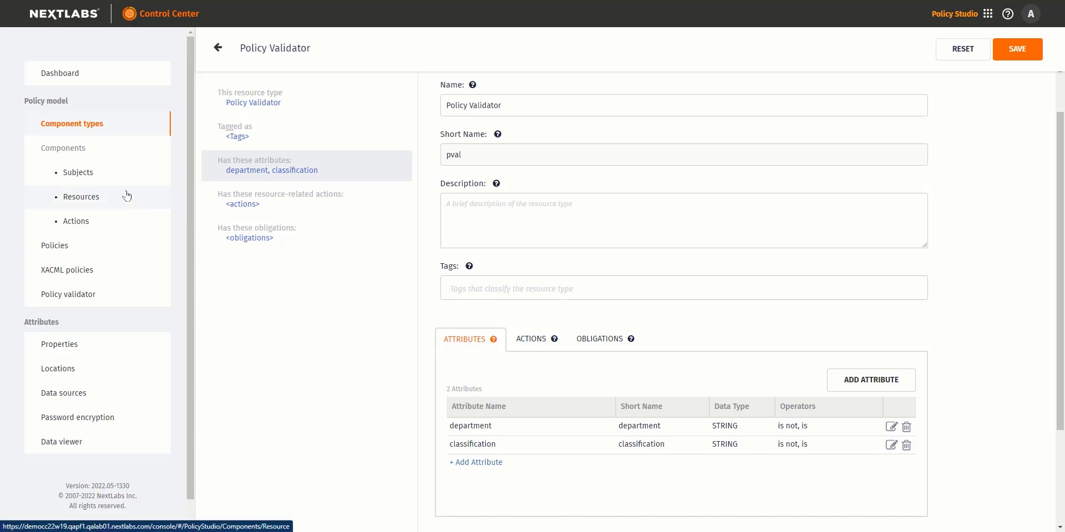
- Start a new subject component with subject type User and name it Finance Department
{"action": "left_click", "coordinate": [105, 171]}
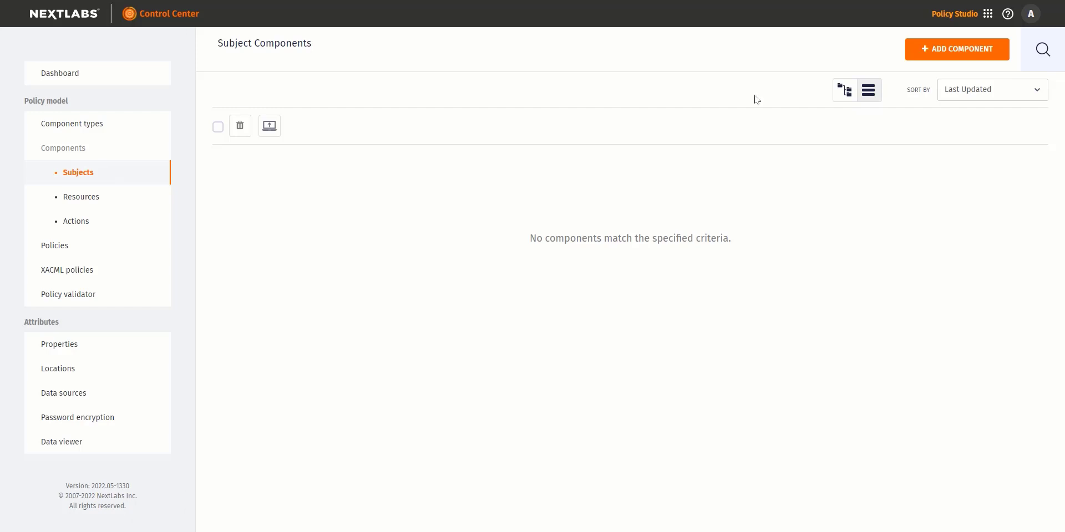
{"action": "left_click", "coordinate": [936, 58]}
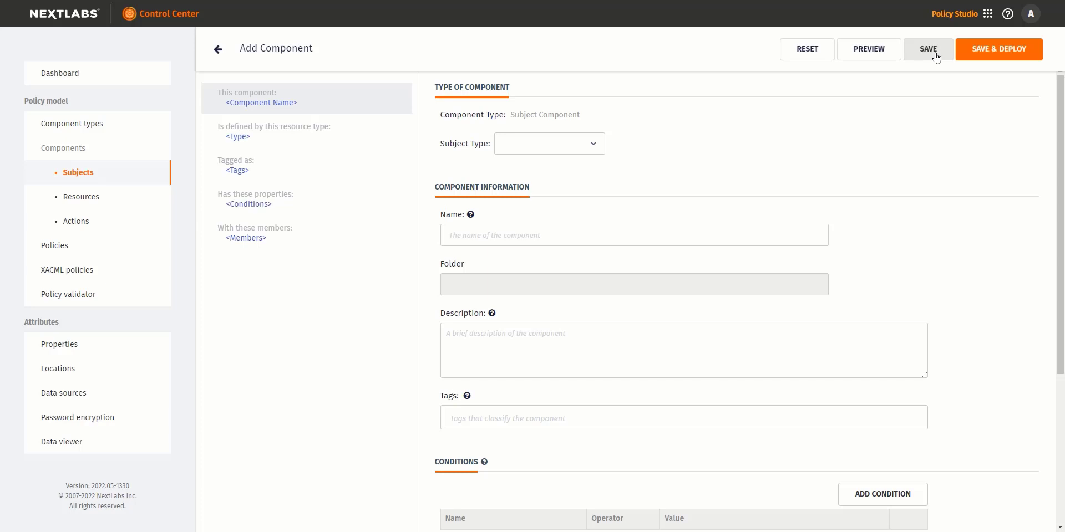
{"action": "left_click", "coordinate": [577, 146]}
{"action": "left_click", "coordinate": [540, 203]}
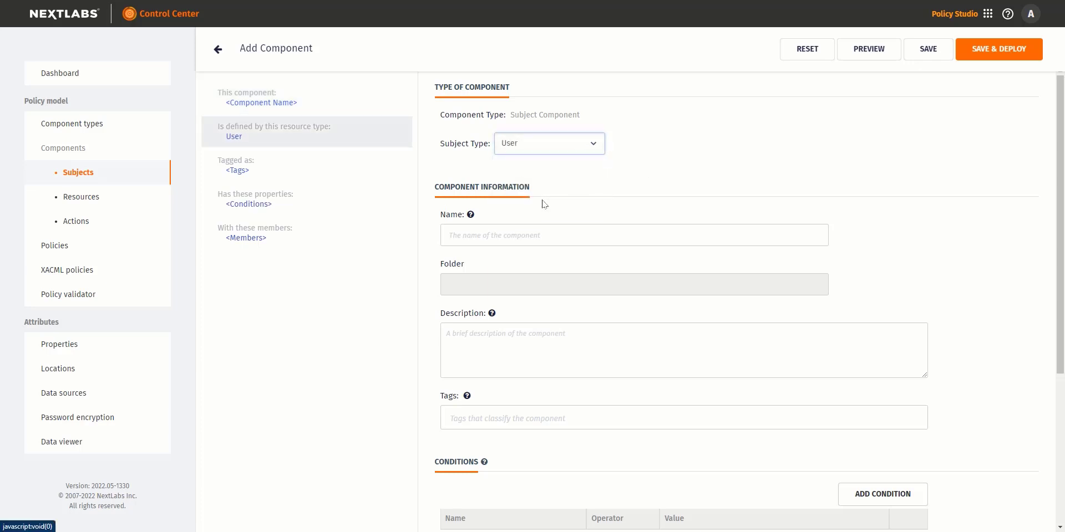
{"action": "left_click", "coordinate": [530, 229]}
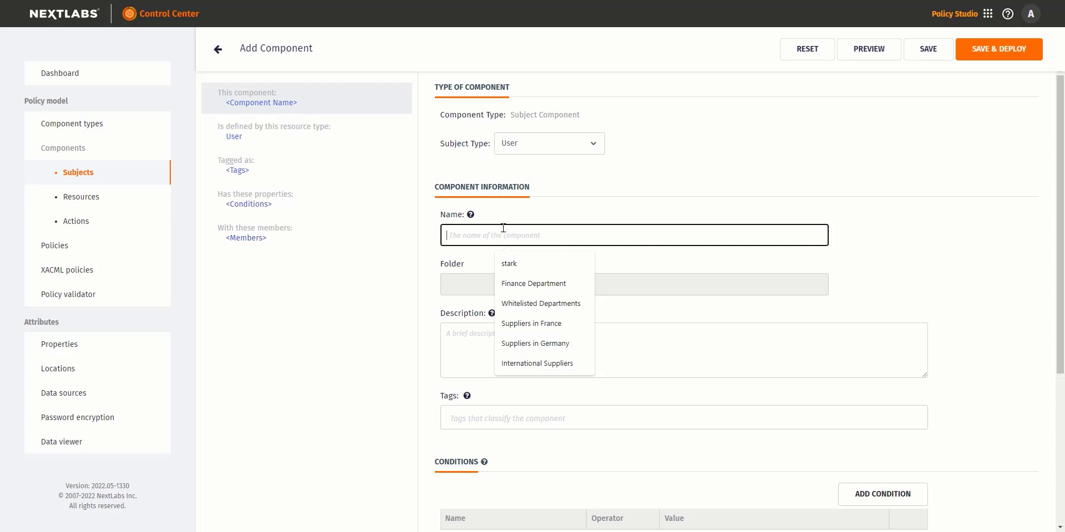
{"action": "left_click", "coordinate": [518, 286]}
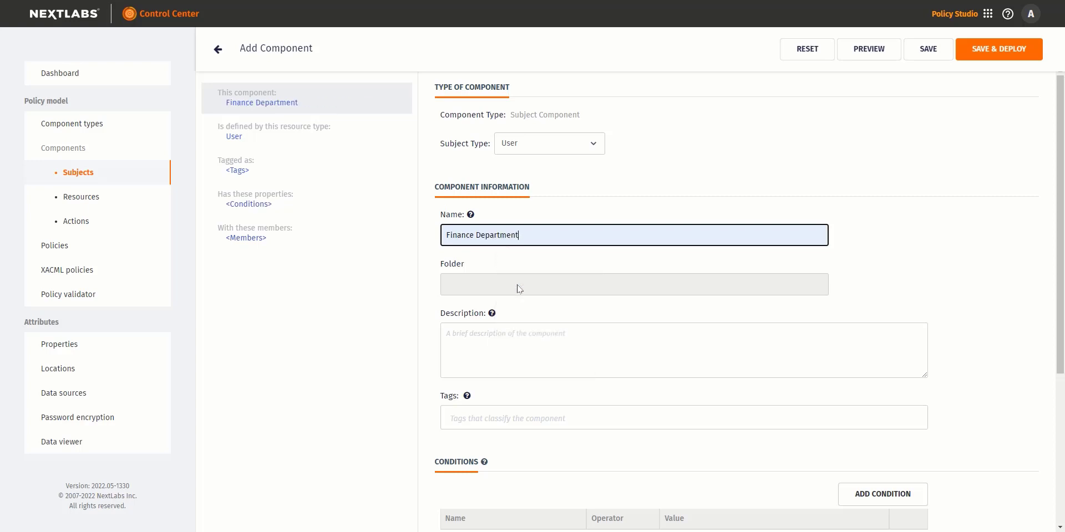
- Add the condition "department is Finance" to the Finance Department subject component
{"action": "scroll", "coordinate": [519, 289], "scroll_direction": "down", "scroll_amount": 3}
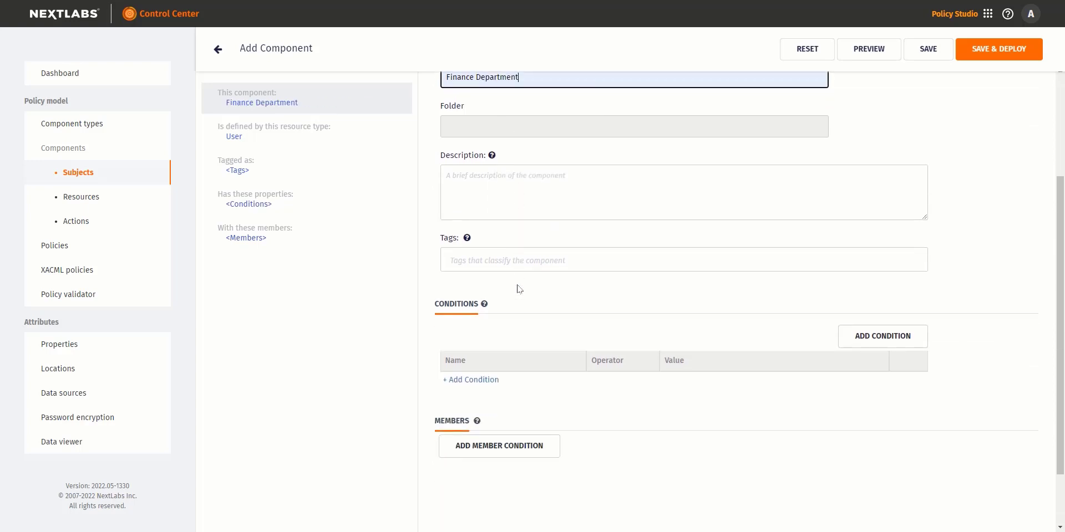
{"action": "left_click", "coordinate": [492, 382]}
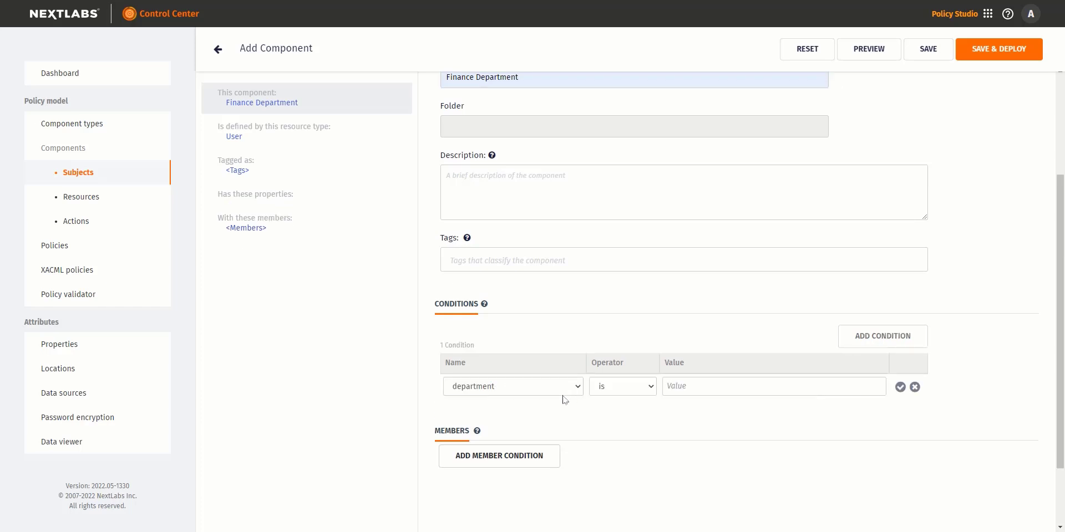
{"action": "left_click", "coordinate": [683, 389]}
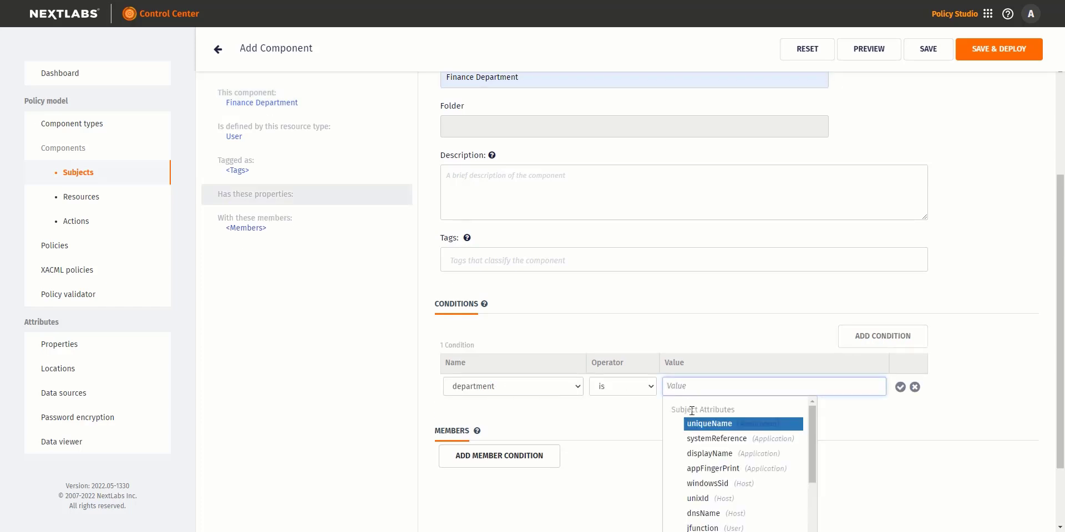
{"action": "type", "text": "Fin"}
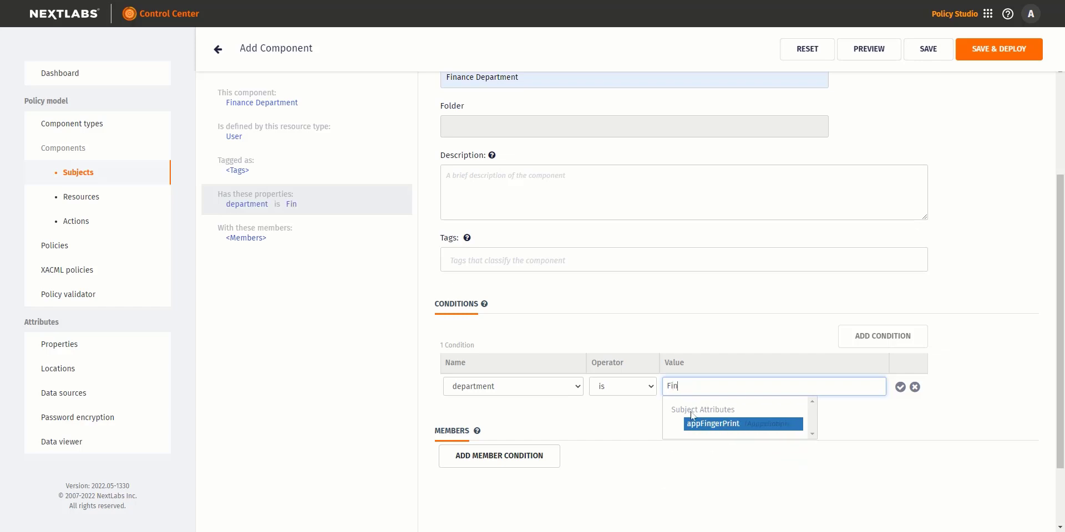
{"action": "type", "text": "ance"}
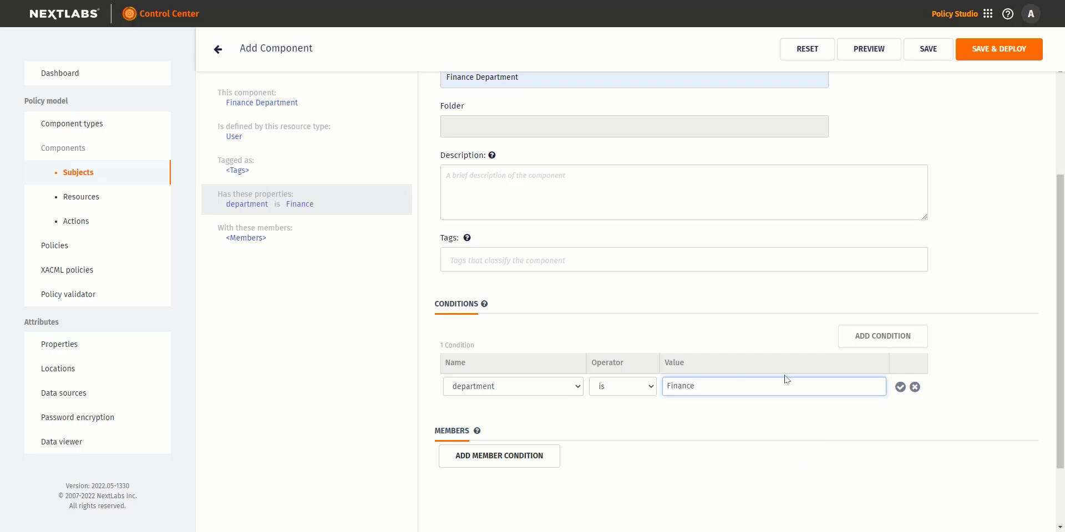
{"action": "left_click", "coordinate": [900, 388]}
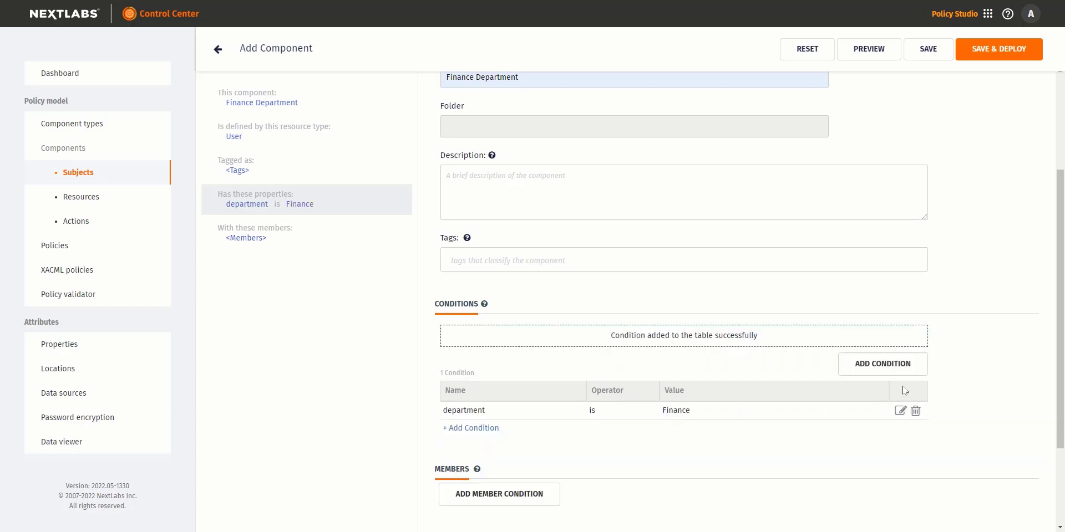
- Save the Finance Department component and deploy it immediately
{"action": "scroll", "coordinate": [909, 256], "scroll_direction": "down", "scroll_amount": 2}
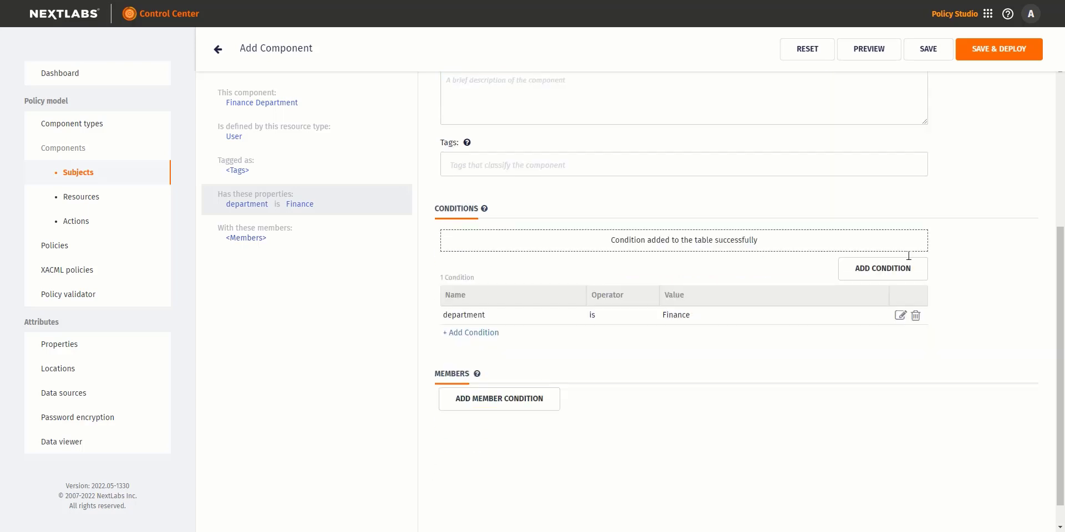
{"action": "left_click", "coordinate": [1004, 54]}
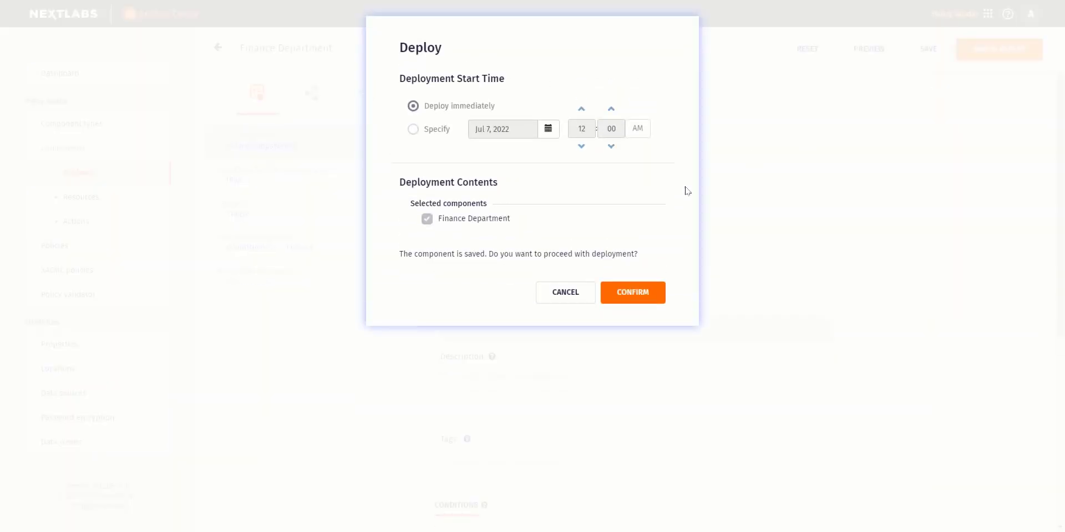
{"action": "left_click", "coordinate": [638, 292]}
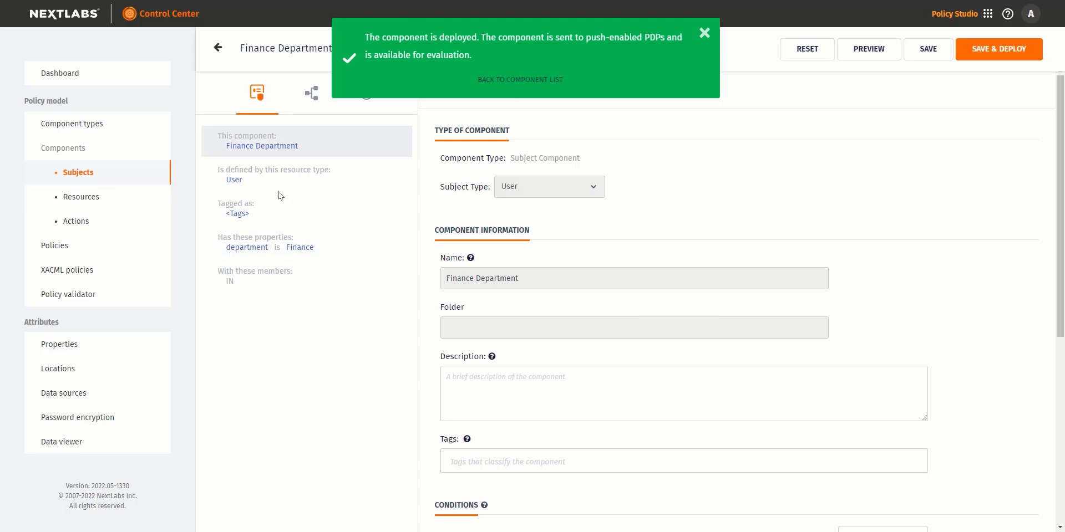
- Start a new resource component and set its resource type to Policy Validator
{"action": "left_click", "coordinate": [116, 200]}
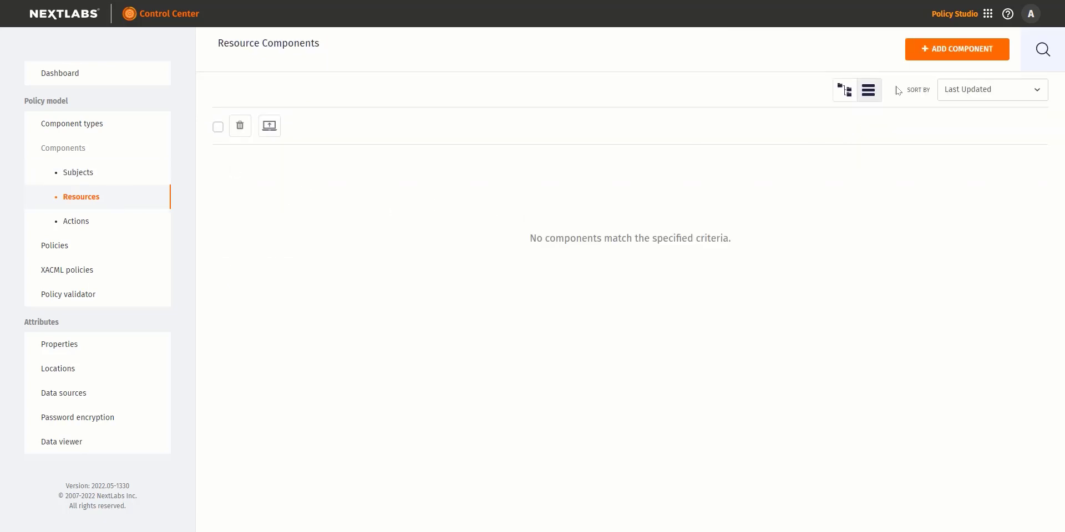
{"action": "left_click", "coordinate": [943, 53]}
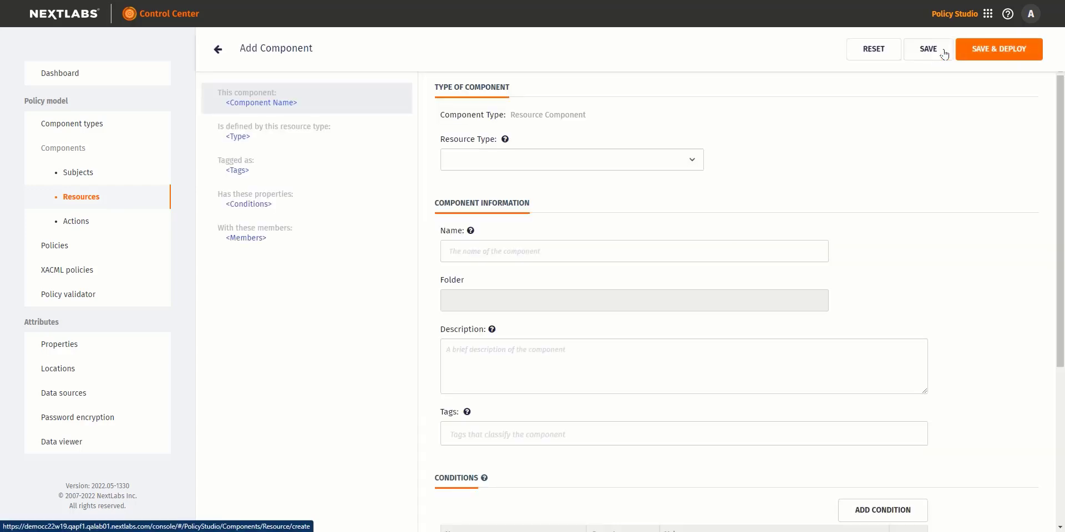
{"action": "left_click", "coordinate": [678, 155]}
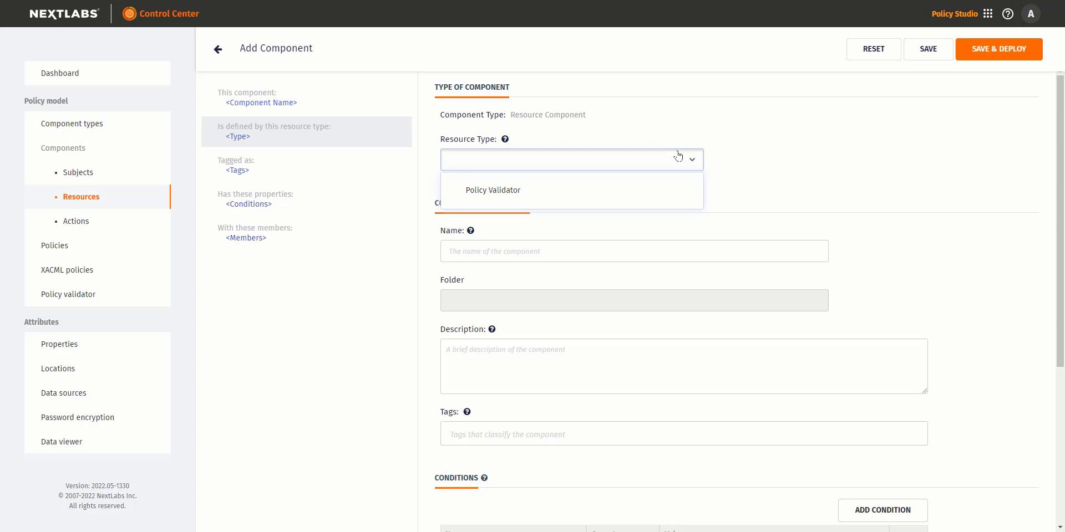
{"action": "left_click", "coordinate": [520, 192]}
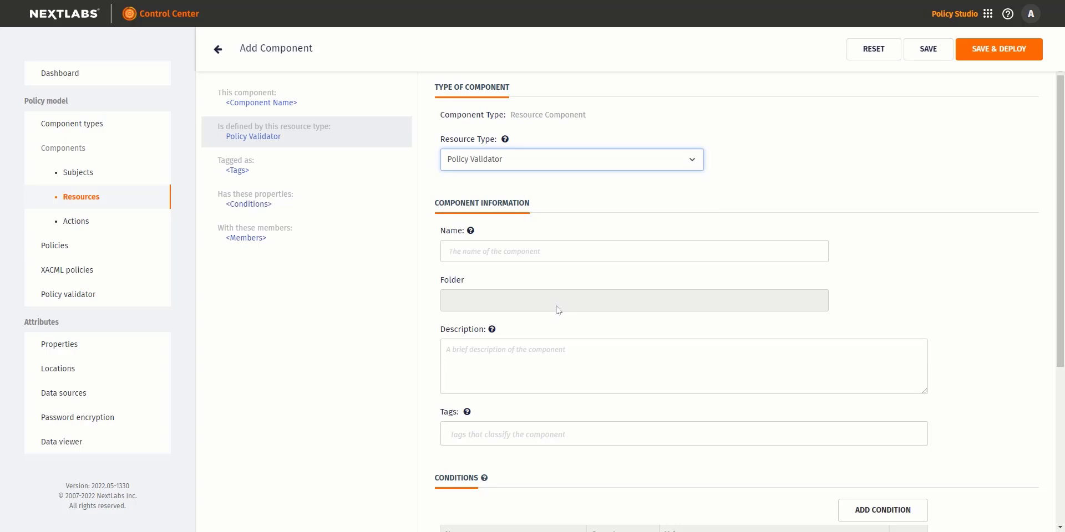
- Add the condition "department is Finance" to the new resource component
{"action": "scroll", "coordinate": [558, 309], "scroll_direction": "down", "scroll_amount": 2}
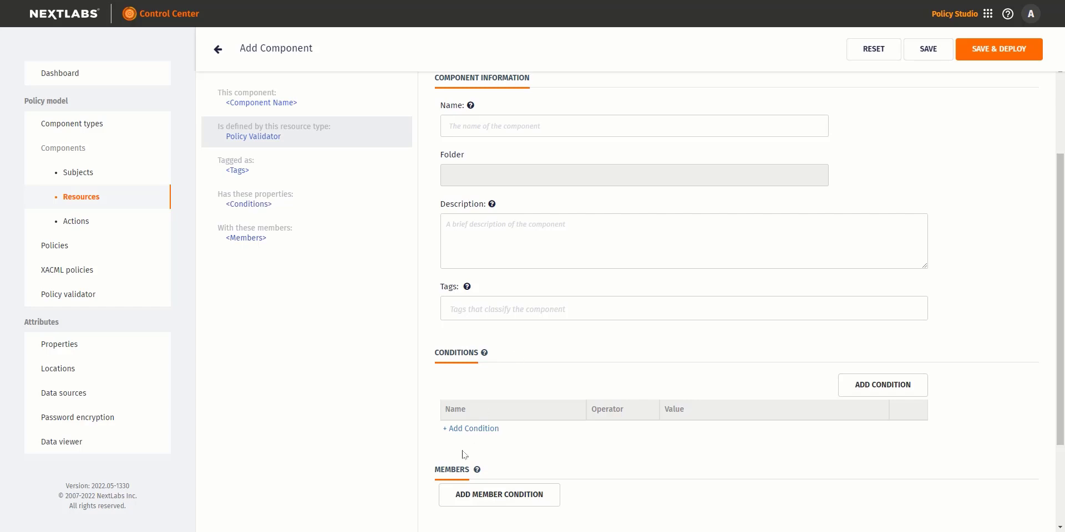
{"action": "left_click", "coordinate": [474, 429]}
{"action": "left_click", "coordinate": [476, 437]}
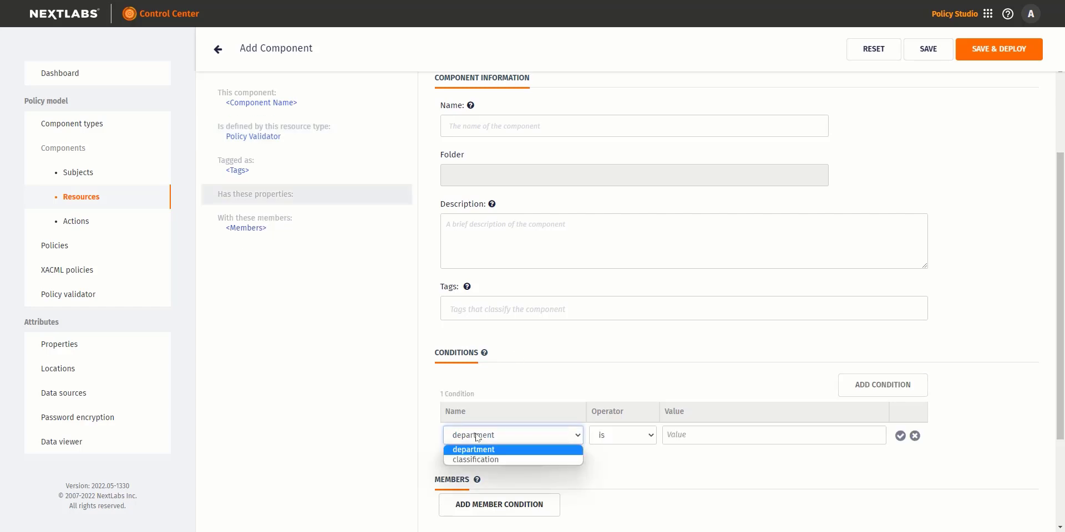
{"action": "left_click", "coordinate": [686, 430]}
{"action": "type", "text": "F"}
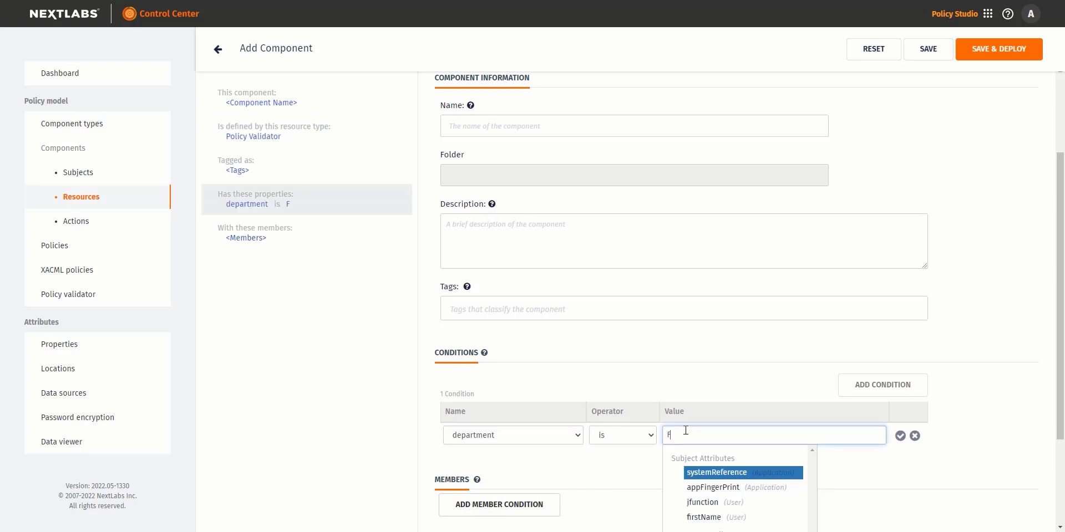
{"action": "type", "text": "inance"}
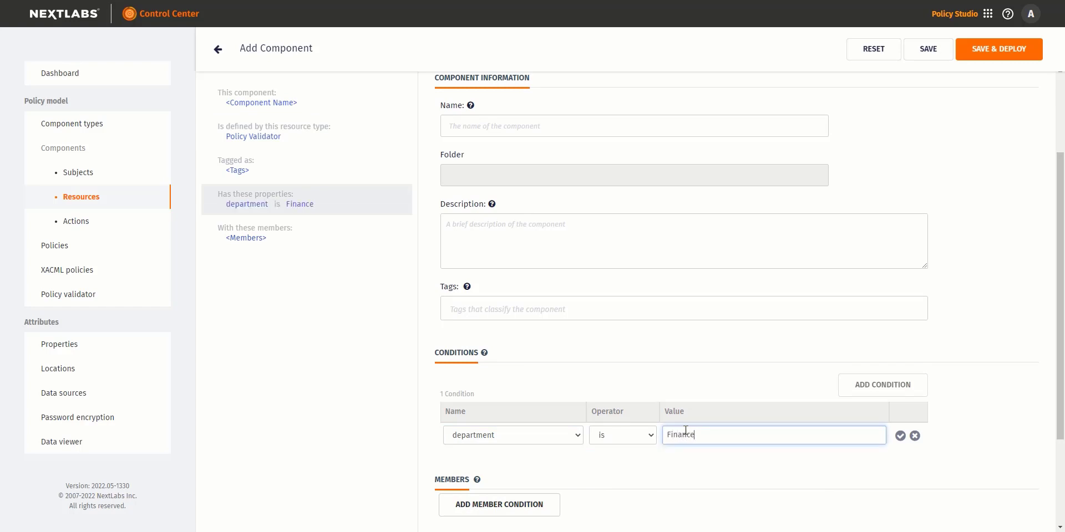
{"action": "left_click", "coordinate": [900, 436]}
- Name the resource component Finance Documents, save it and deploy it immediately
{"action": "left_click", "coordinate": [783, 126]}
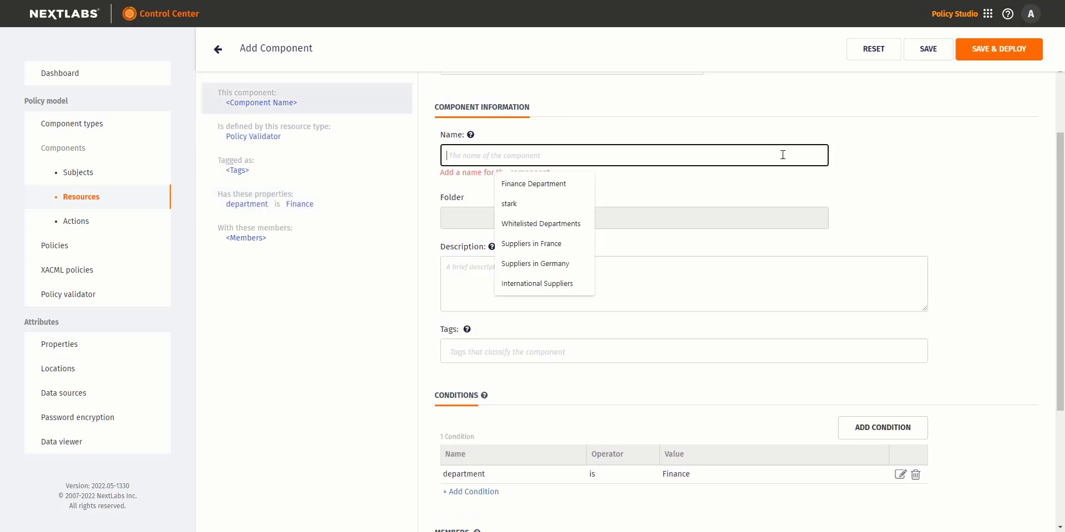
{"action": "type", "text": "Finance"}
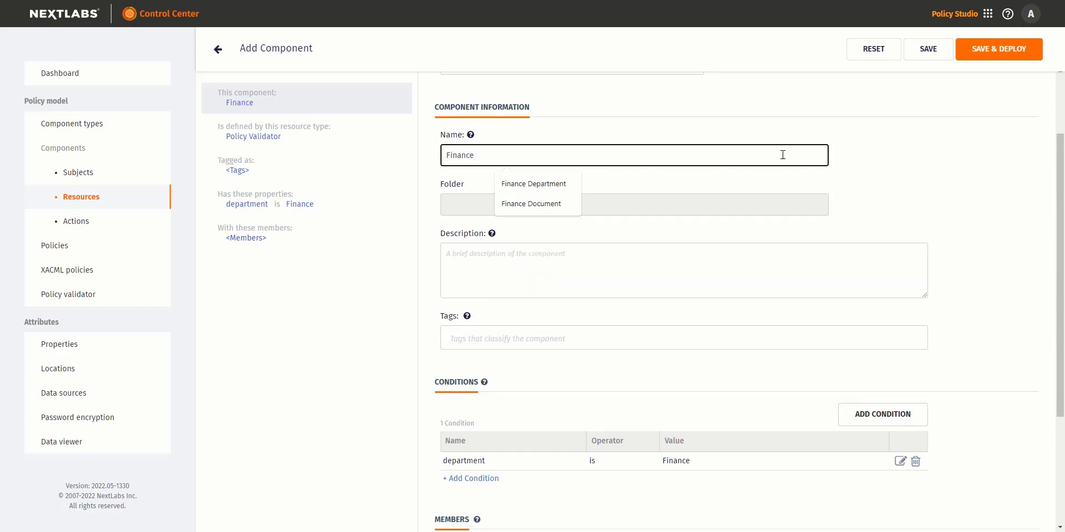
{"action": "type", "text": " Docu"}
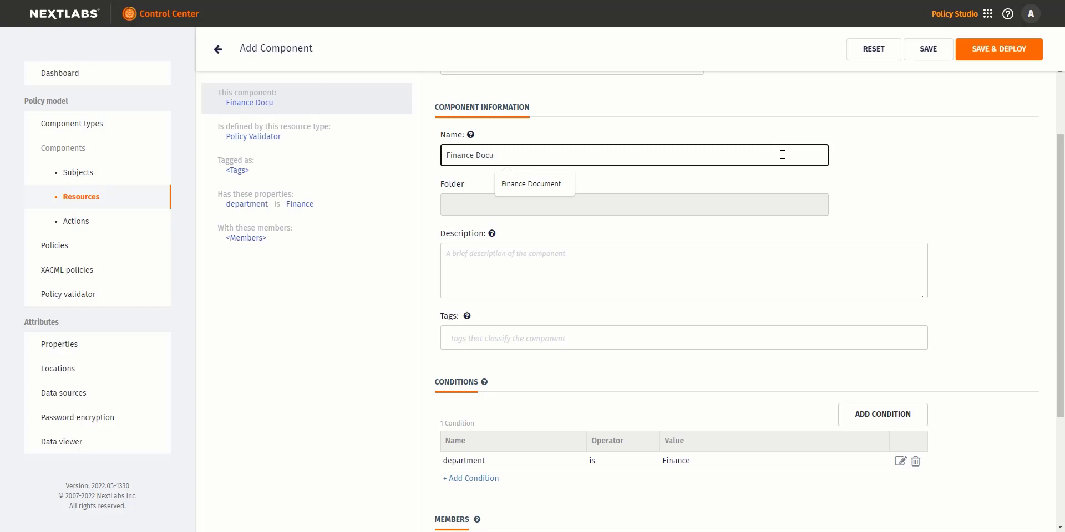
{"action": "type", "text": "ments"}
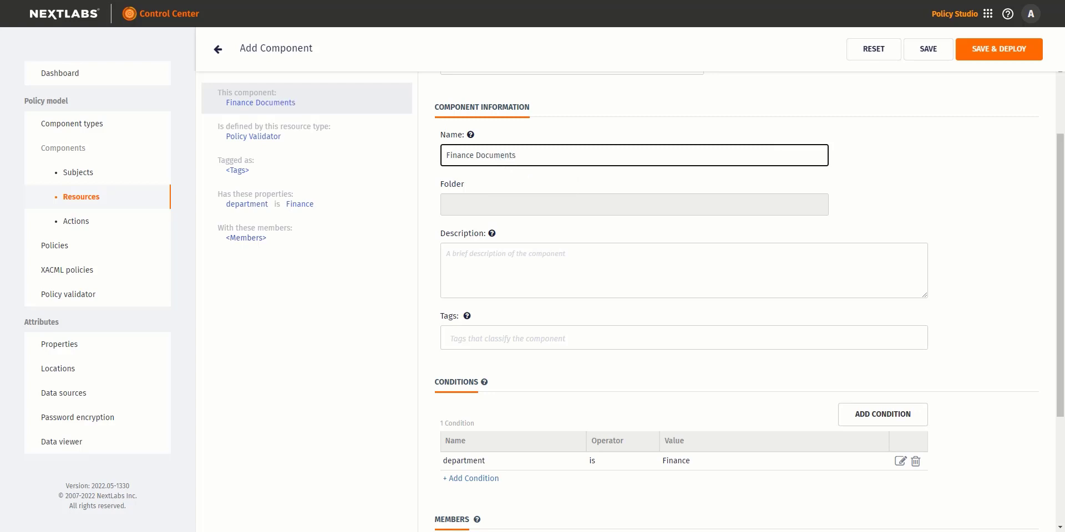
{"action": "left_click", "coordinate": [981, 62]}
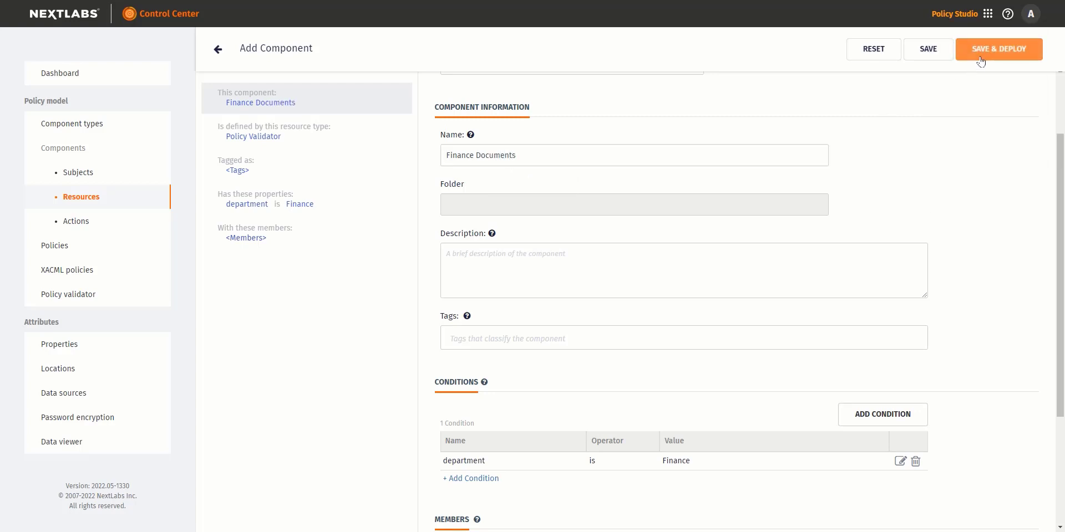
{"action": "left_click", "coordinate": [656, 292]}
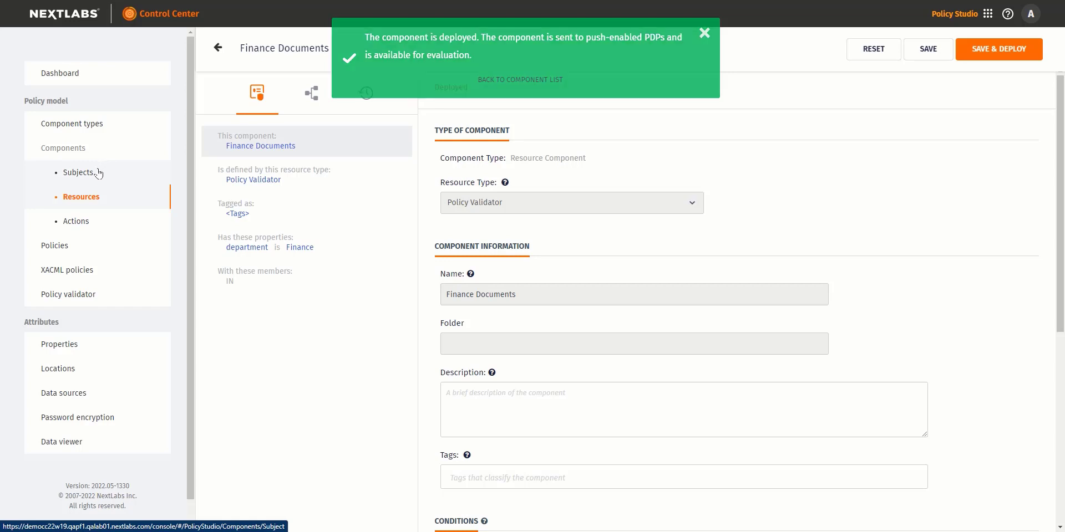
- Start a new policy and name it Deny Access to Finance Documents
{"action": "left_click", "coordinate": [70, 247]}
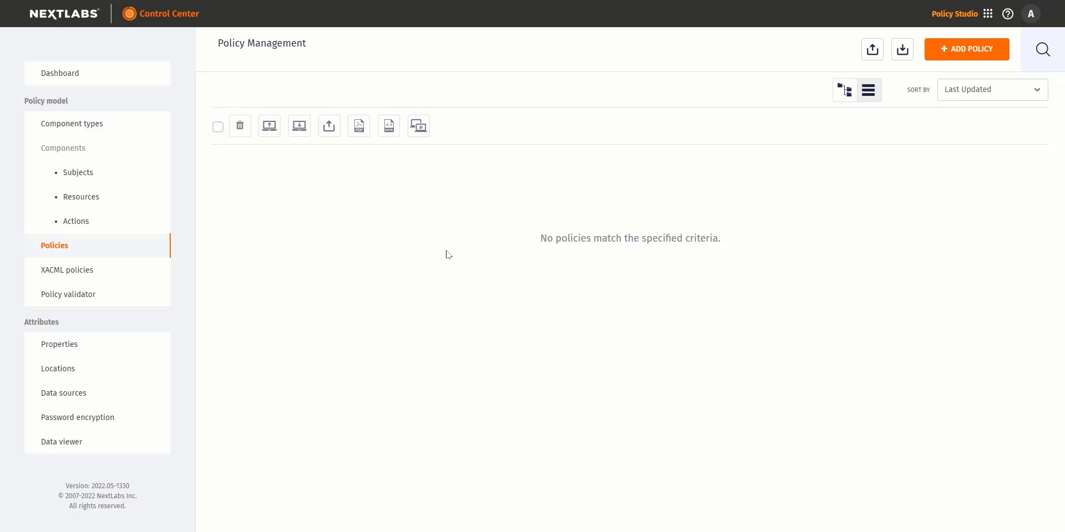
{"action": "left_click", "coordinate": [954, 53]}
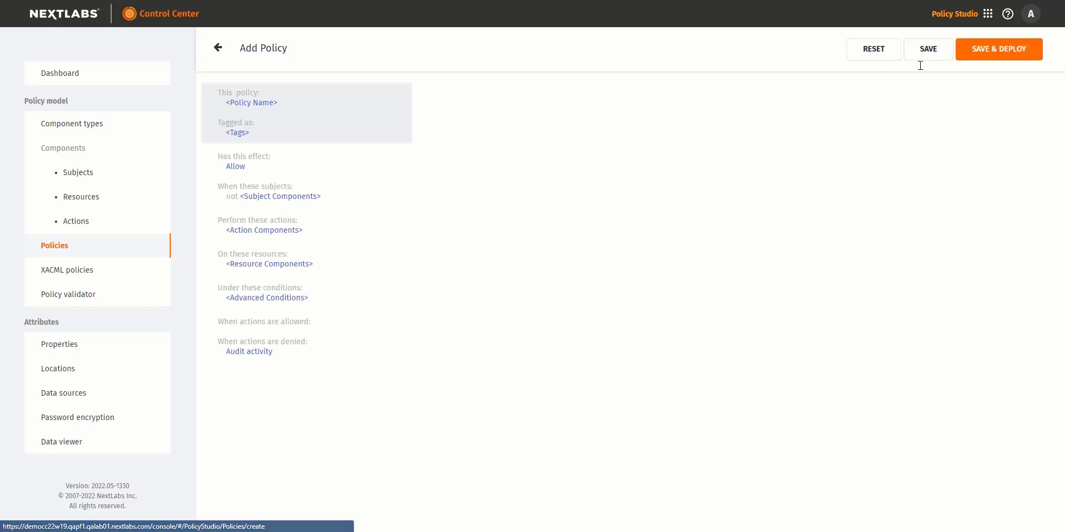
{"action": "left_click", "coordinate": [633, 138]}
{"action": "type", "text": "D"}
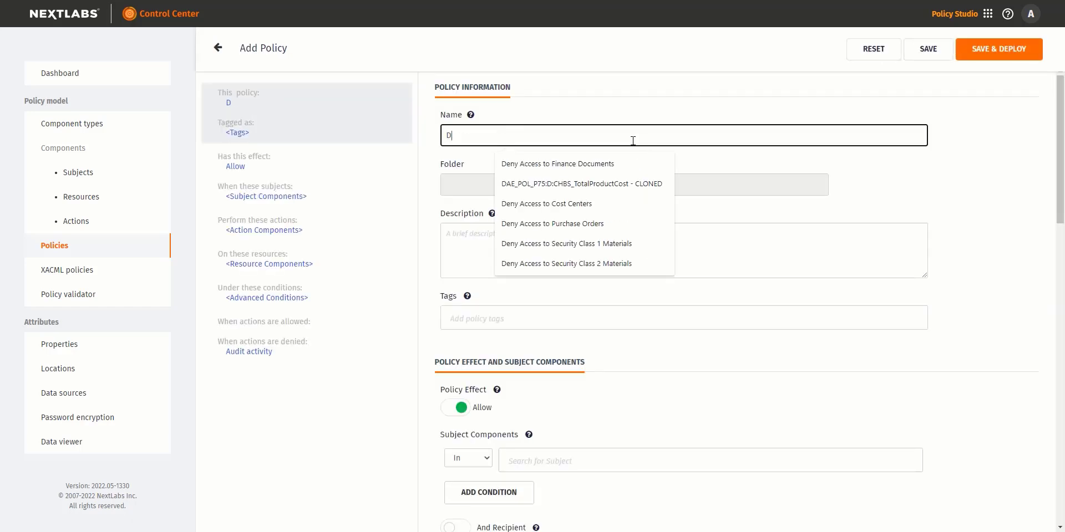
{"action": "type", "text": "eny Acce"}
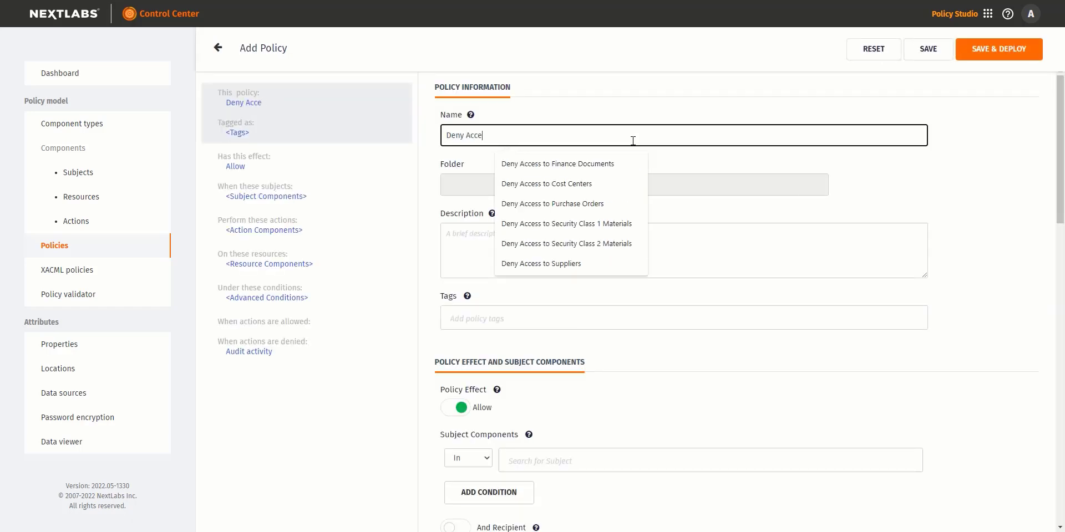
{"action": "type", "text": "ss to Finance Documents"}
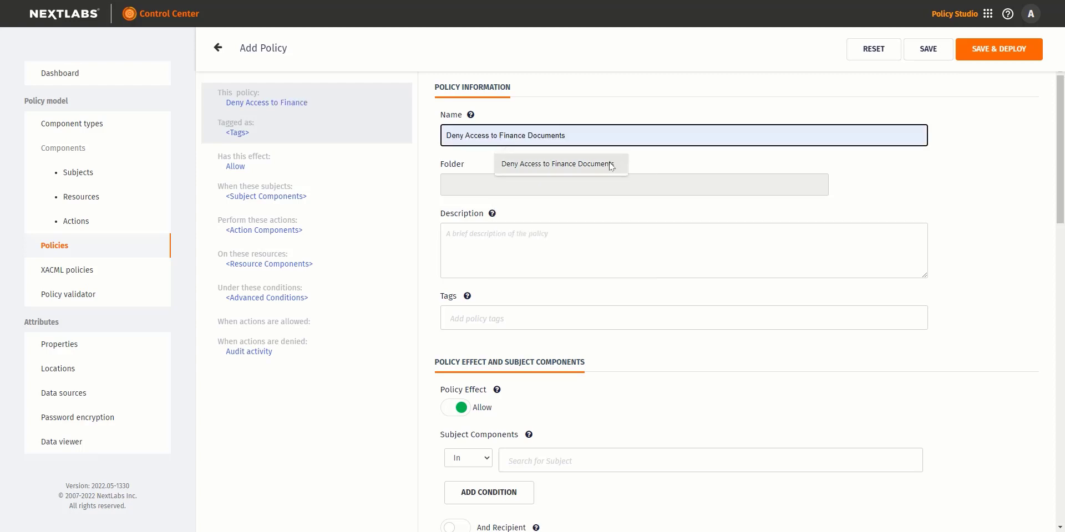
{"action": "left_click", "coordinate": [611, 165]}
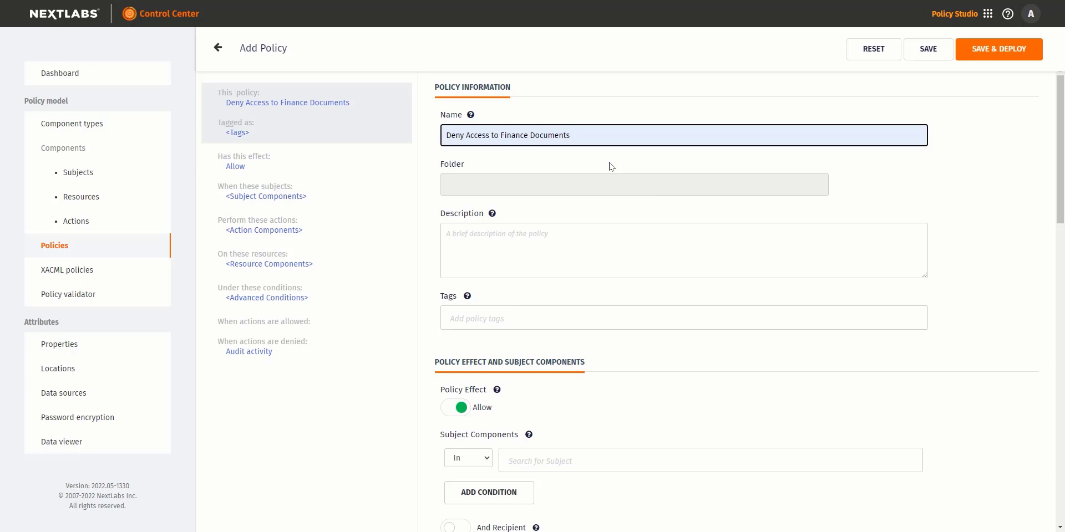
- Set the policy effect to Deny and add the Finance Documents component as its resource
{"action": "scroll", "coordinate": [611, 165], "scroll_direction": "down", "scroll_amount": 2}
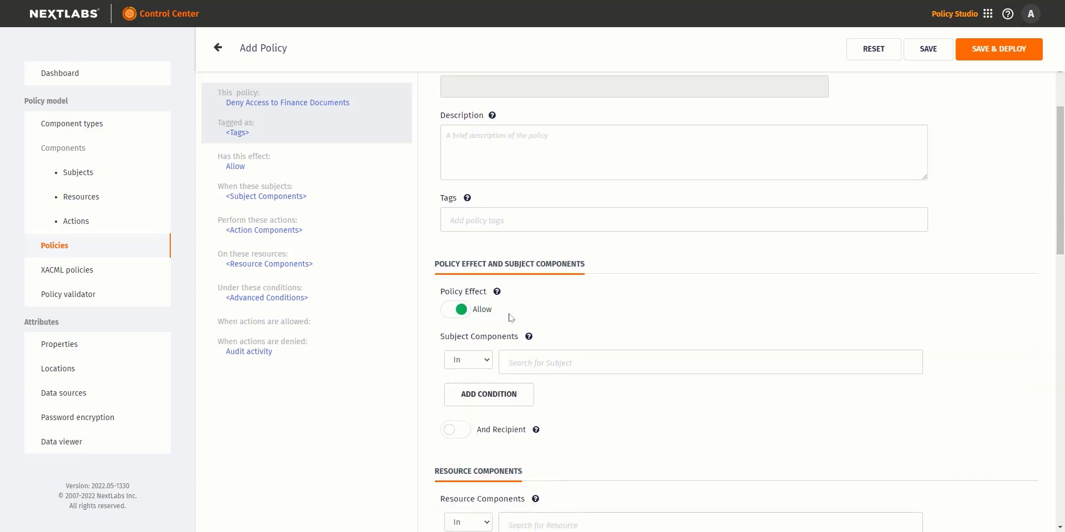
{"action": "left_click", "coordinate": [463, 316]}
{"action": "scroll", "coordinate": [464, 319], "scroll_direction": "down", "scroll_amount": 2}
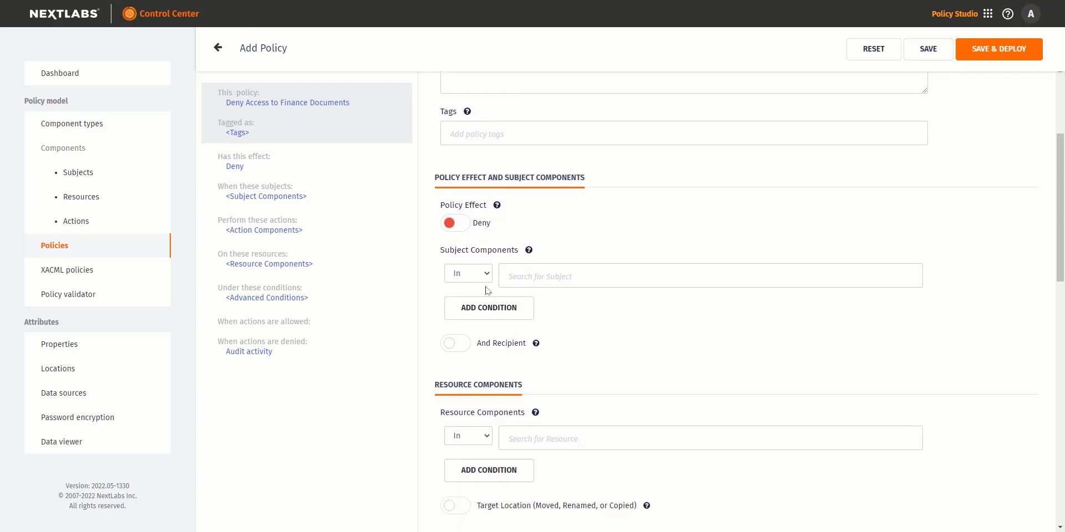
{"action": "scroll", "coordinate": [487, 290], "scroll_direction": "down", "scroll_amount": 3}
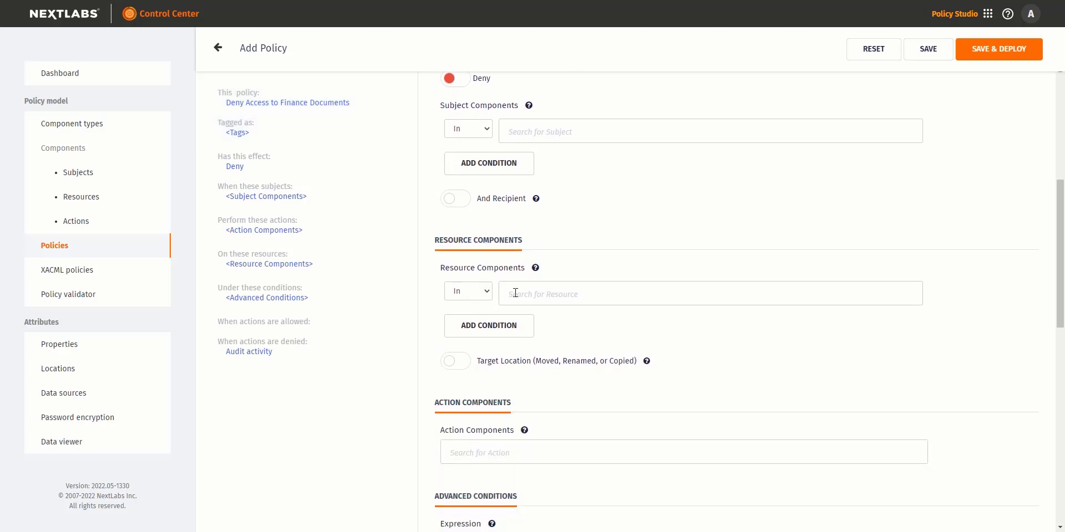
{"action": "left_click", "coordinate": [515, 293]}
{"action": "type", "text": "F"}
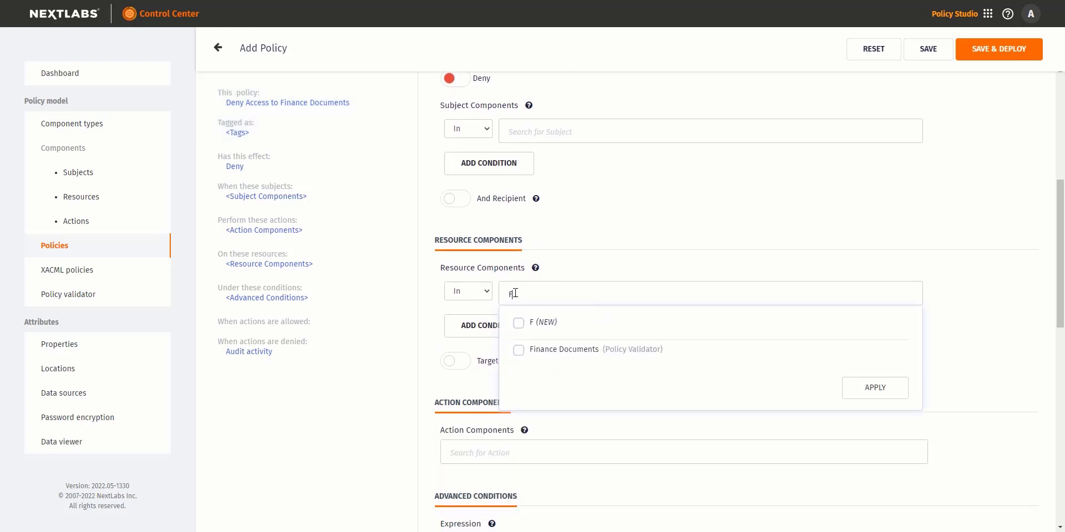
{"action": "left_click", "coordinate": [519, 352]}
{"action": "left_click", "coordinate": [864, 395]}
- Enable the Audit activity obligation for allowed actions in the policy
{"action": "scroll", "coordinate": [864, 396], "scroll_direction": "down", "scroll_amount": 4}
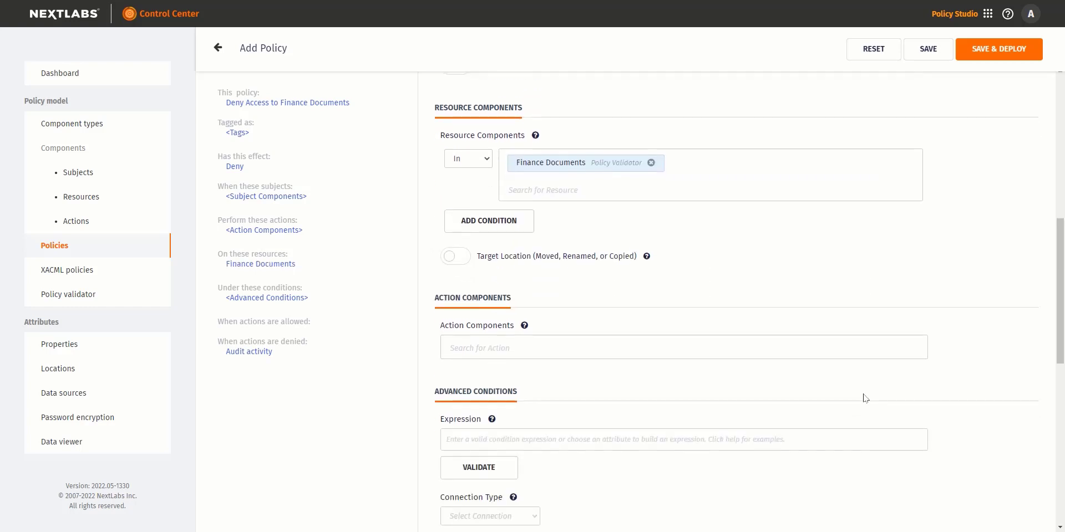
{"action": "scroll", "coordinate": [865, 397], "scroll_direction": "down", "scroll_amount": 2}
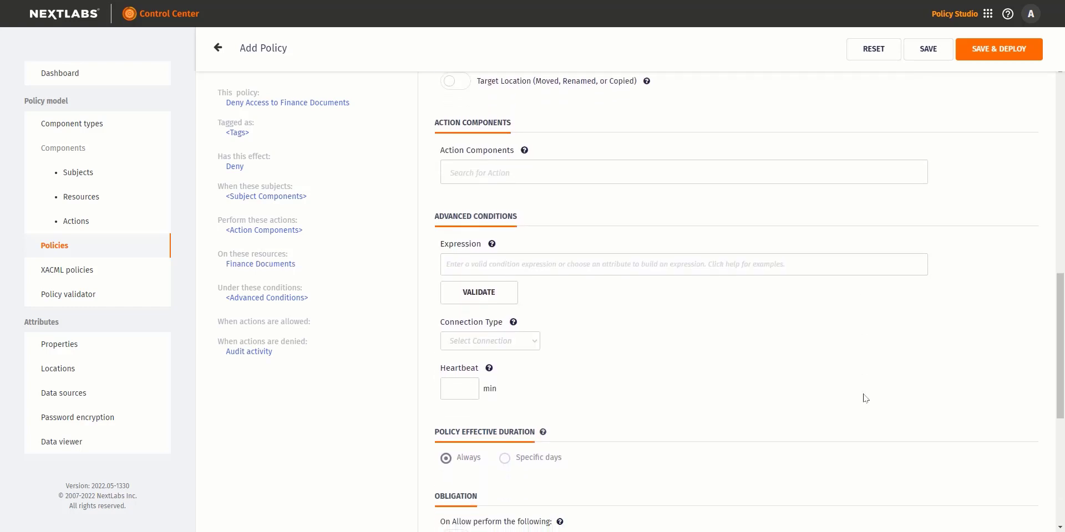
{"action": "scroll", "coordinate": [865, 398], "scroll_direction": "down", "scroll_amount": 5}
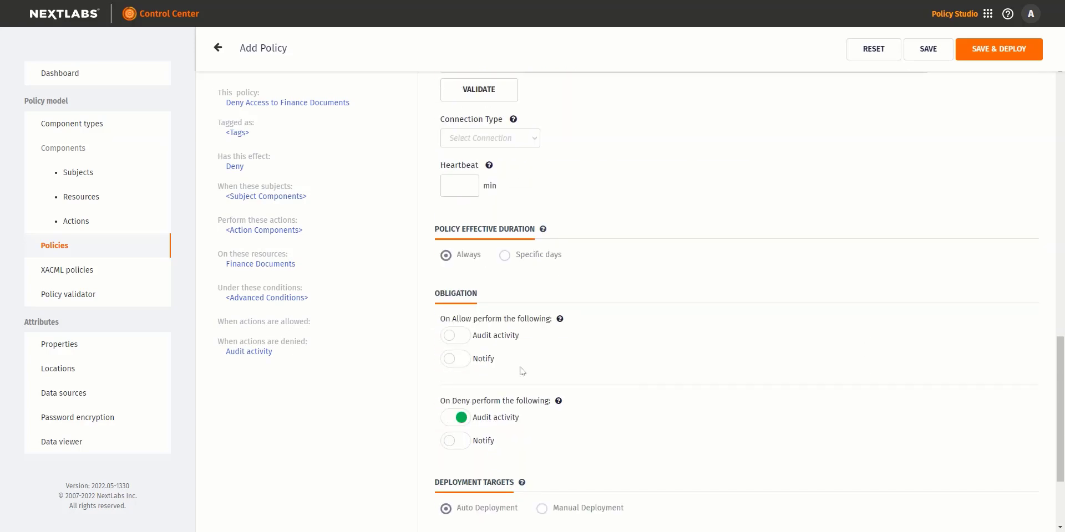
{"action": "left_click", "coordinate": [461, 336]}
- Review the remaining policy settings, then save the Deny Access to Finance Documents policy and deploy it immediately
{"action": "scroll", "coordinate": [666, 396], "scroll_direction": "down", "scroll_amount": 2}
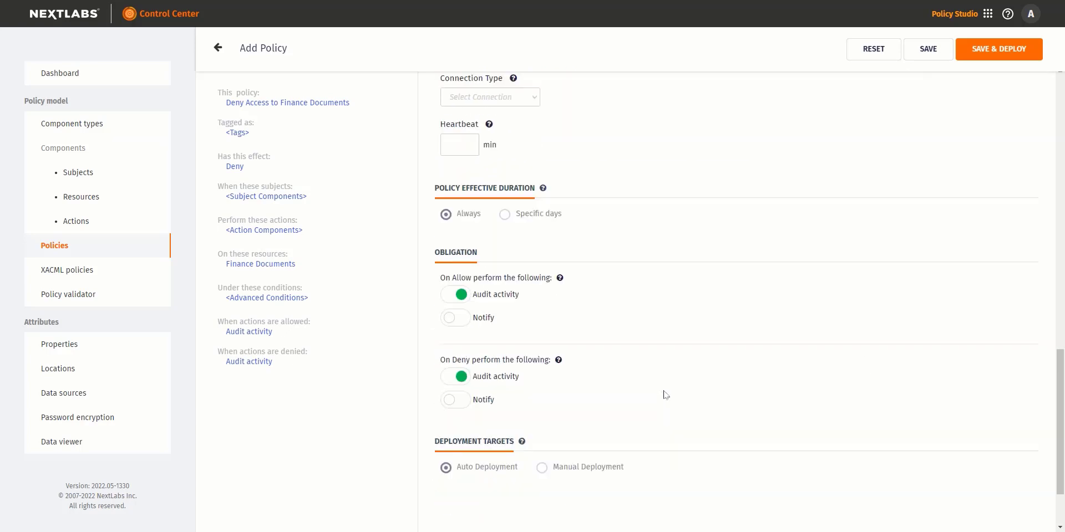
{"action": "scroll", "coordinate": [665, 395], "scroll_direction": "down", "scroll_amount": 1}
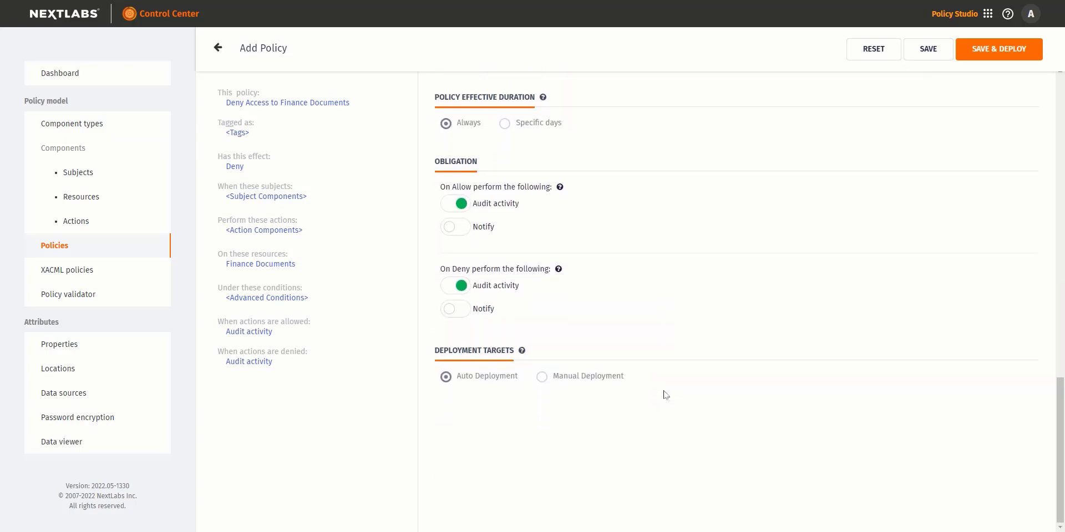
{"action": "scroll", "coordinate": [665, 395], "scroll_direction": "up", "scroll_amount": 3}
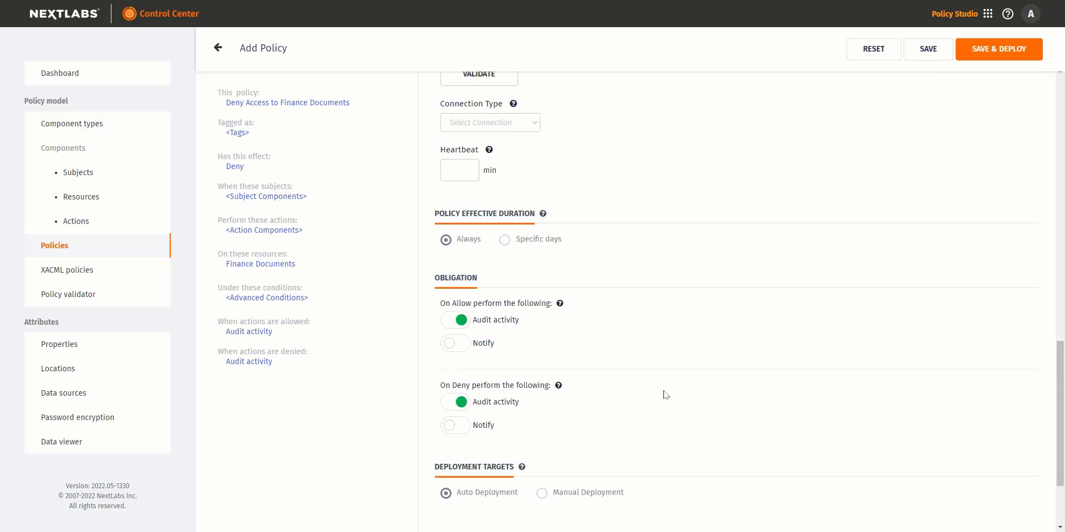
{"action": "scroll", "coordinate": [666, 395], "scroll_direction": "up", "scroll_amount": 12}
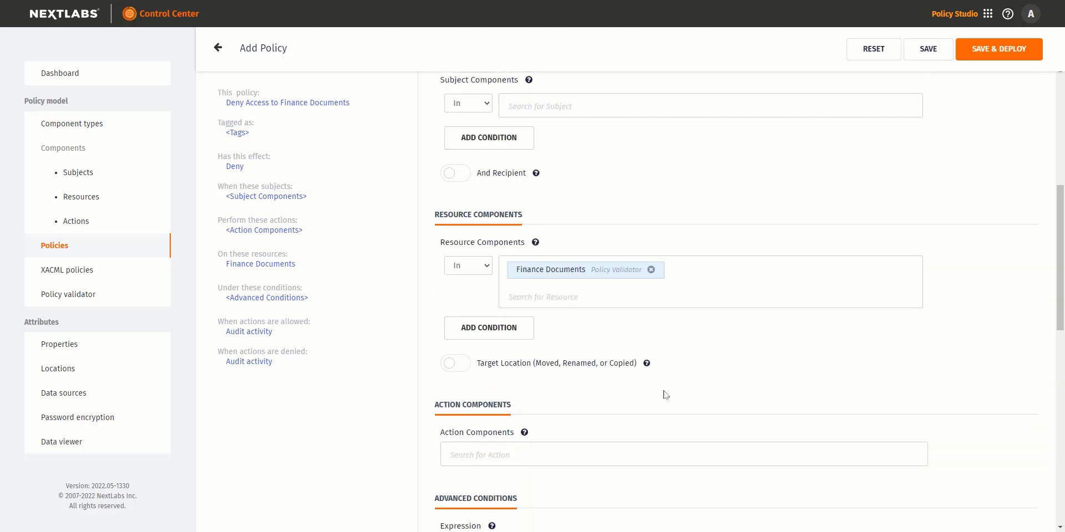
{"action": "scroll", "coordinate": [666, 395], "scroll_direction": "up", "scroll_amount": 6}
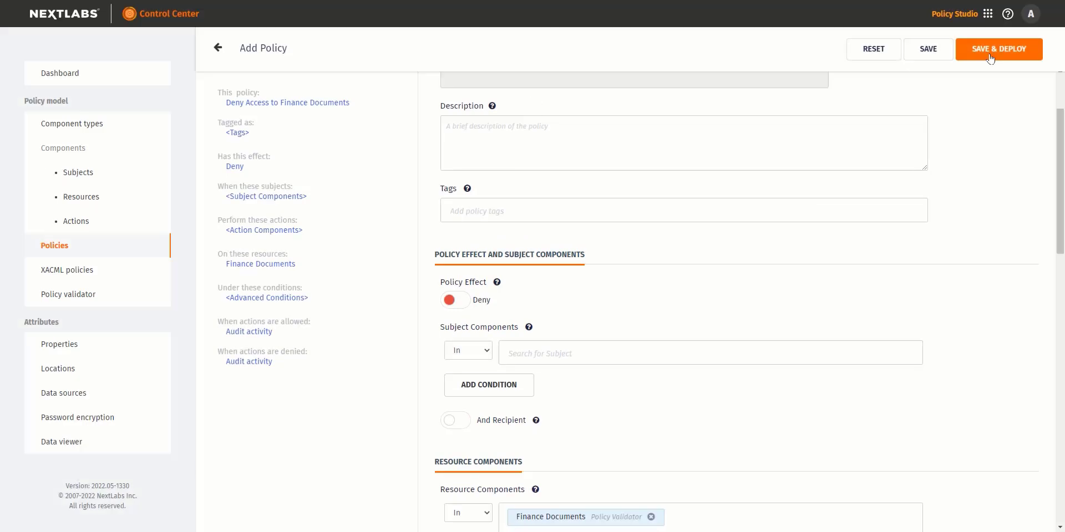
{"action": "left_click", "coordinate": [990, 58]}
{"action": "left_click", "coordinate": [636, 295]}
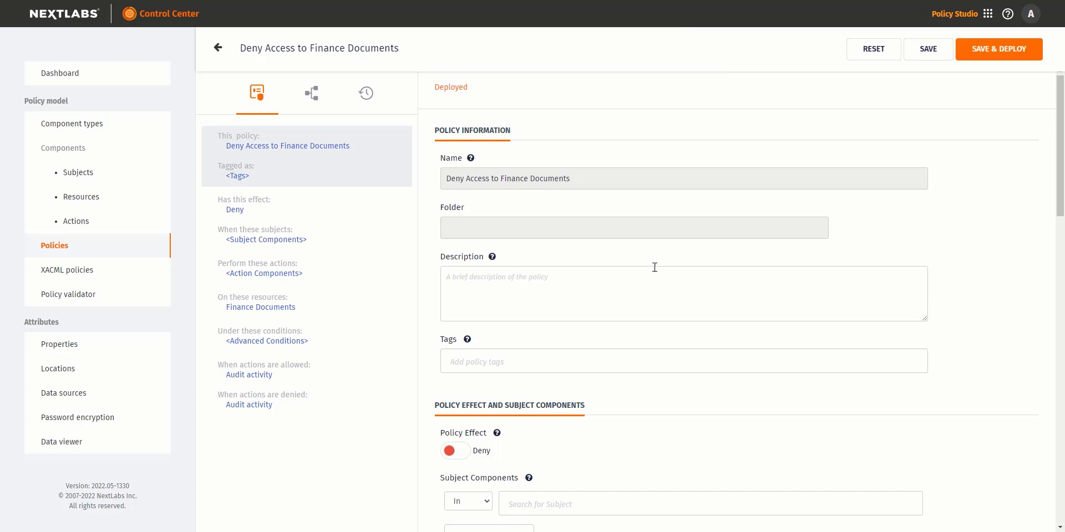
- Sign in to System Administration with the username and account password and check the status of the policy controllers
{"action": "left_click", "coordinate": [942, 14]}
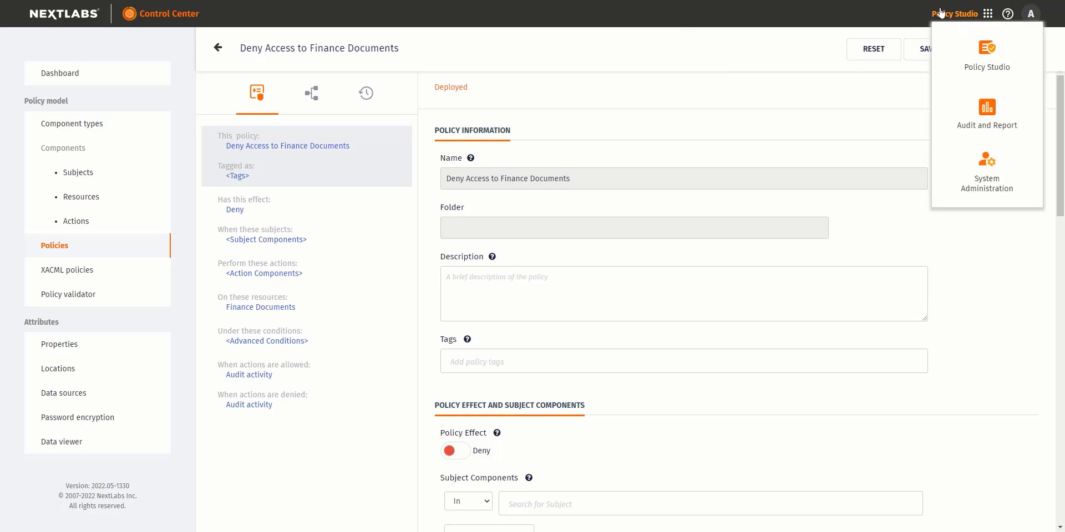
{"action": "left_click", "coordinate": [968, 168]}
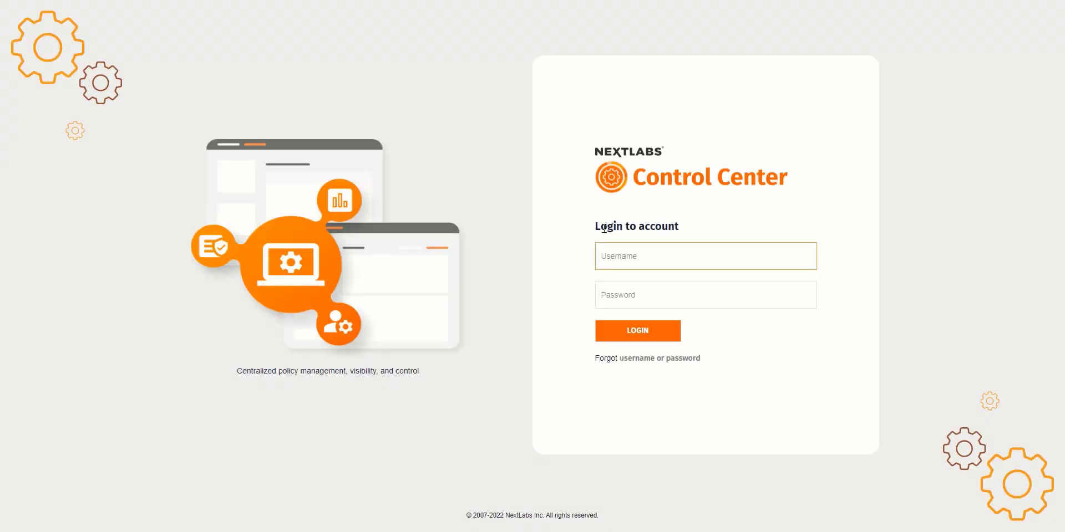
{"action": "type", "text": "Administrator"}
{"action": "key", "text": "Tab"}
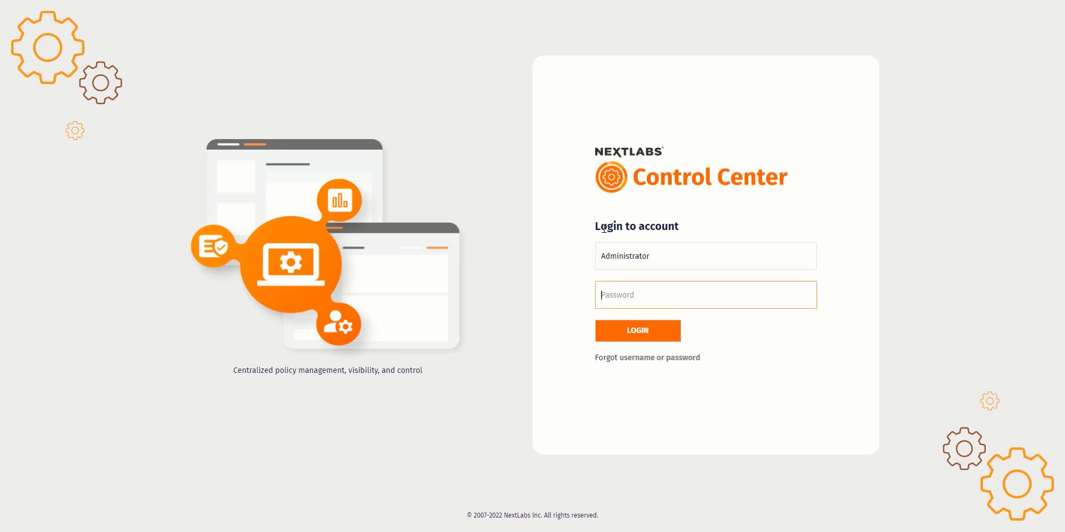
{"action": "type", "text": "**********"}
{"action": "key", "text": "Return"}
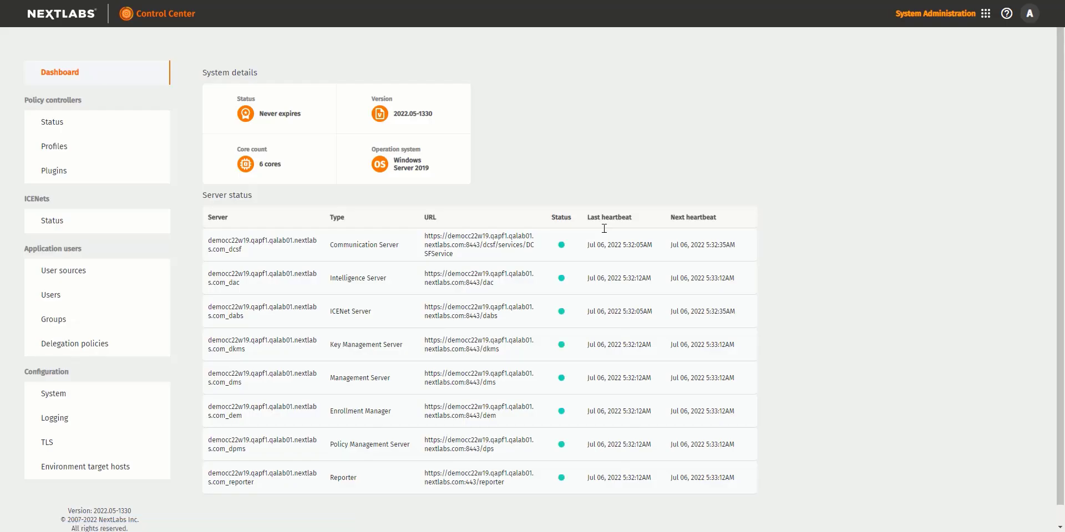
{"action": "left_click", "coordinate": [42, 131]}
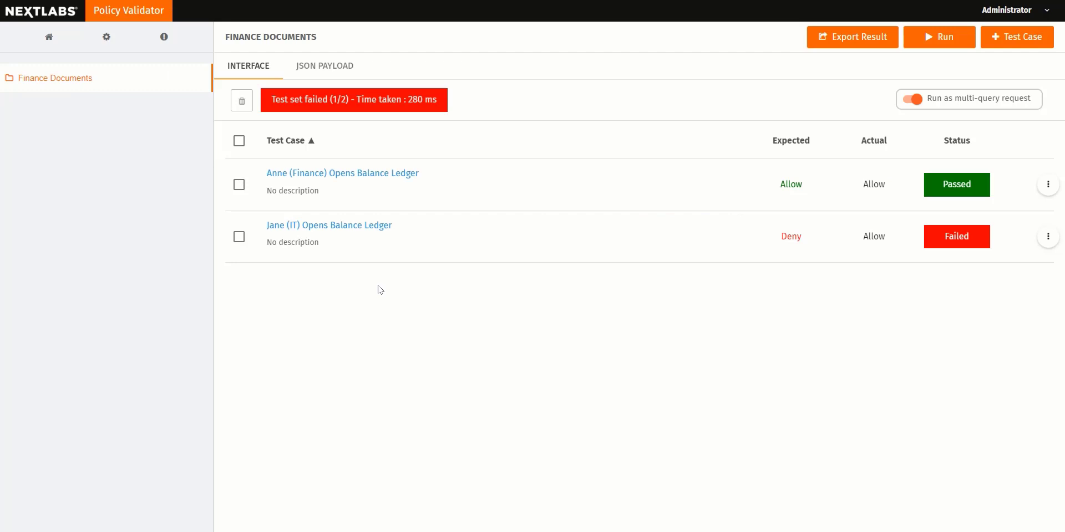
- Switch to Policy Validator and rerun the Finance Documents test cases against the deployed policy
{"action": "left_click", "coordinate": [937, 39]}
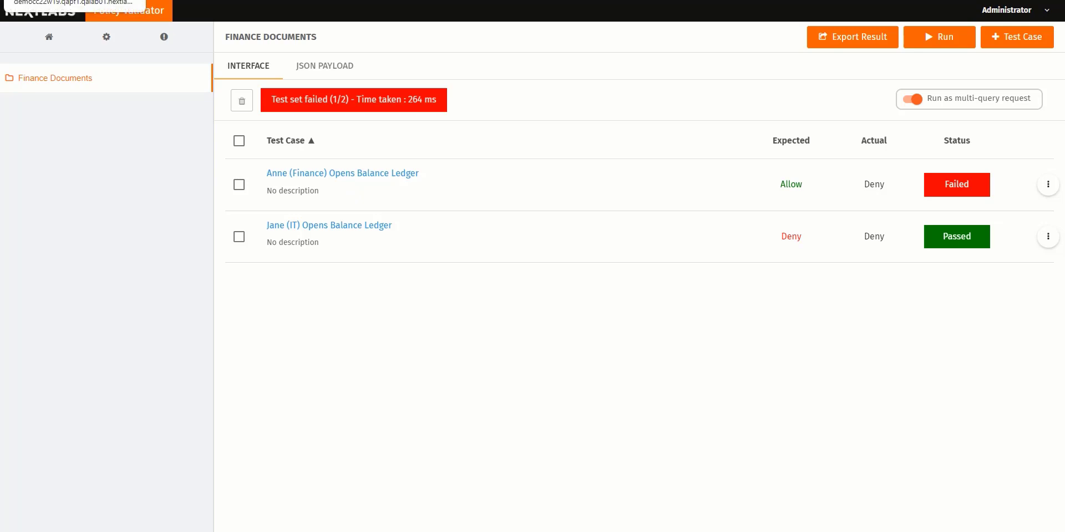
- Return to Control Center and open the policy list in Policy Studio
{"action": "left_click", "coordinate": [61, 0]}
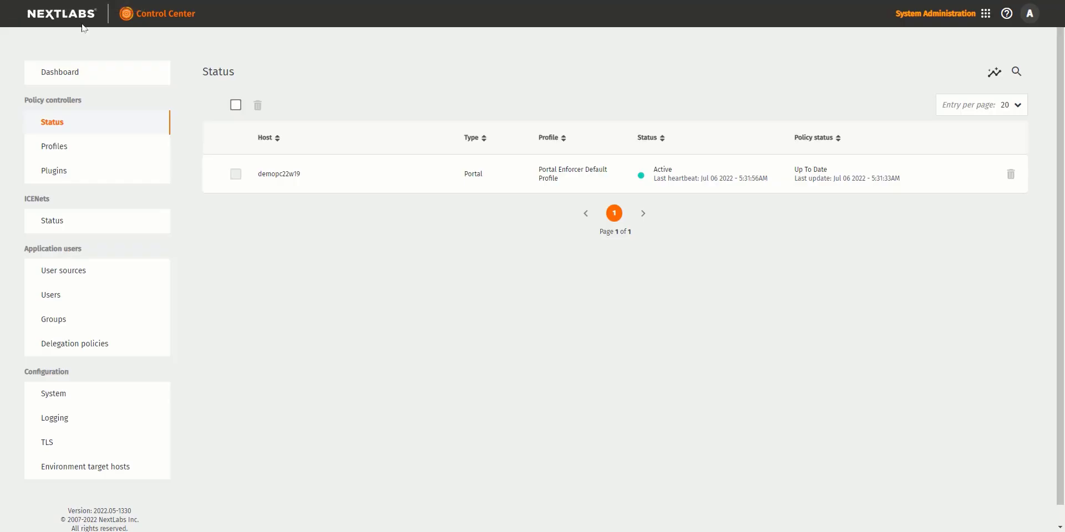
{"action": "left_click", "coordinate": [977, 19]}
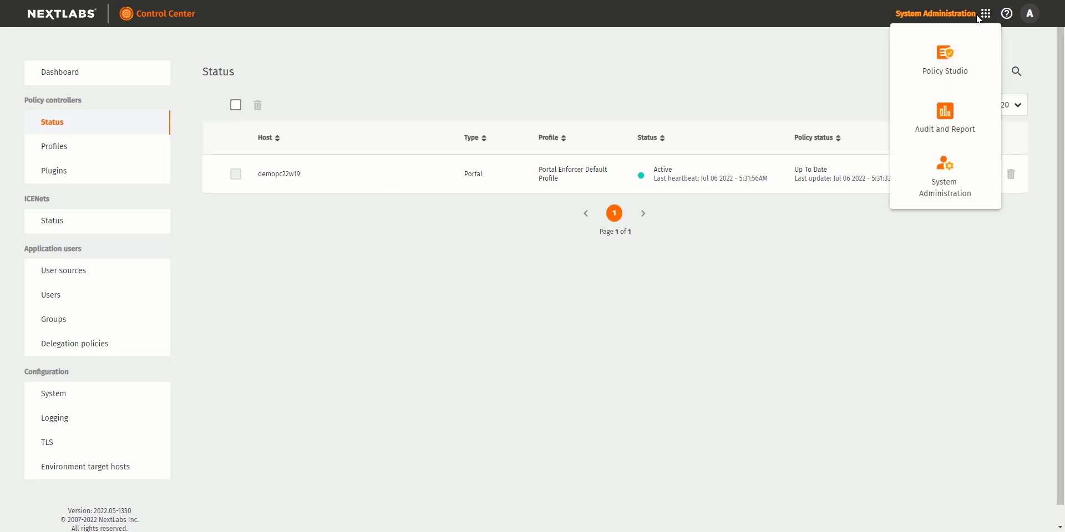
{"action": "left_click", "coordinate": [951, 55]}
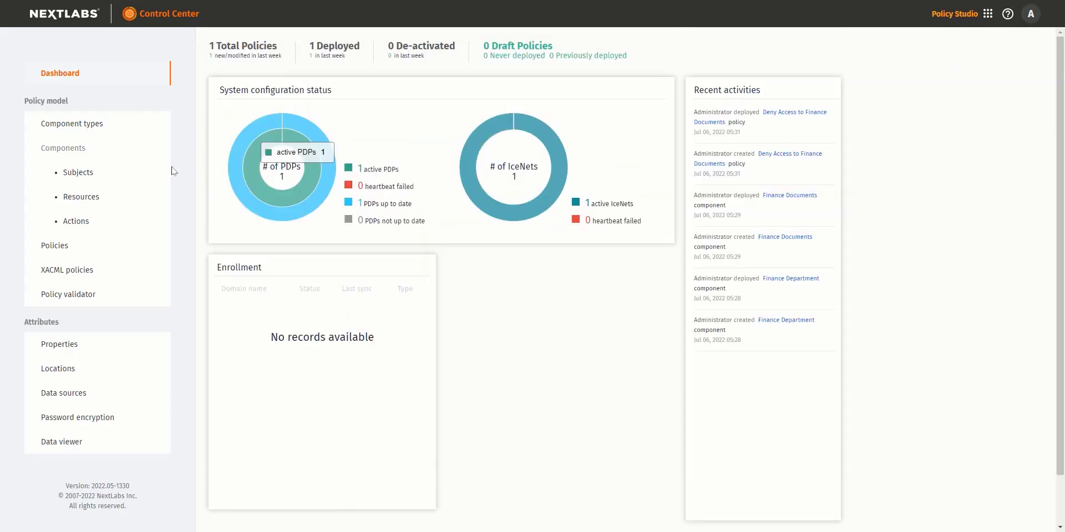
{"action": "left_click", "coordinate": [58, 250]}
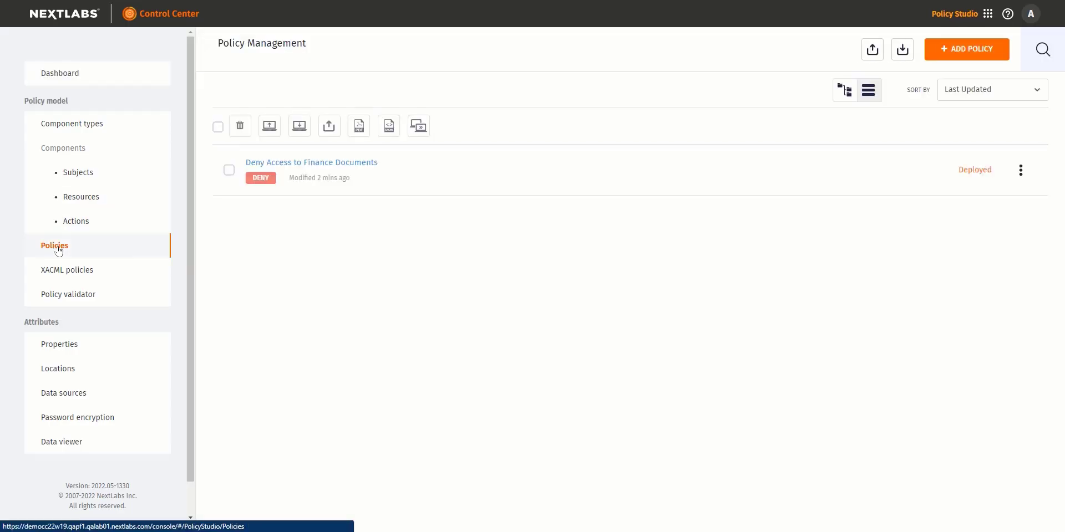
- Add a sub-policy named Allow Finance Users under the Deny Access to Finance Documents policy
{"action": "left_click", "coordinate": [279, 163]}
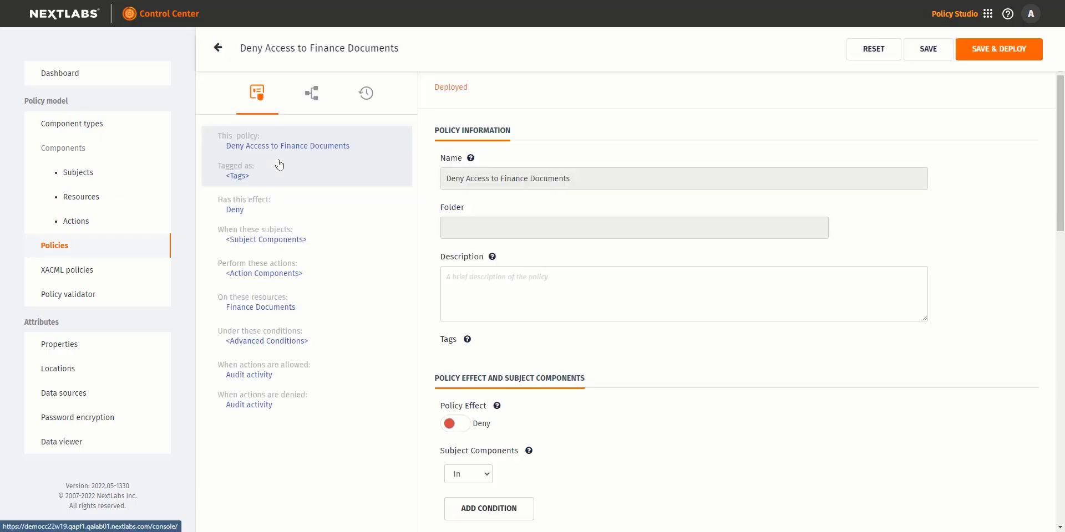
{"action": "left_click", "coordinate": [313, 98]}
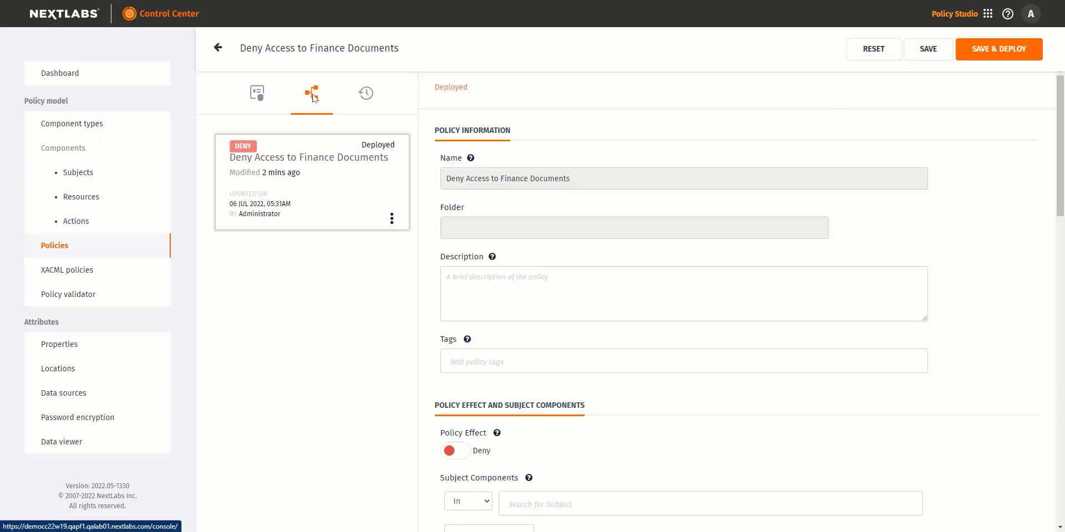
{"action": "mouse_move", "coordinate": [393, 221]}
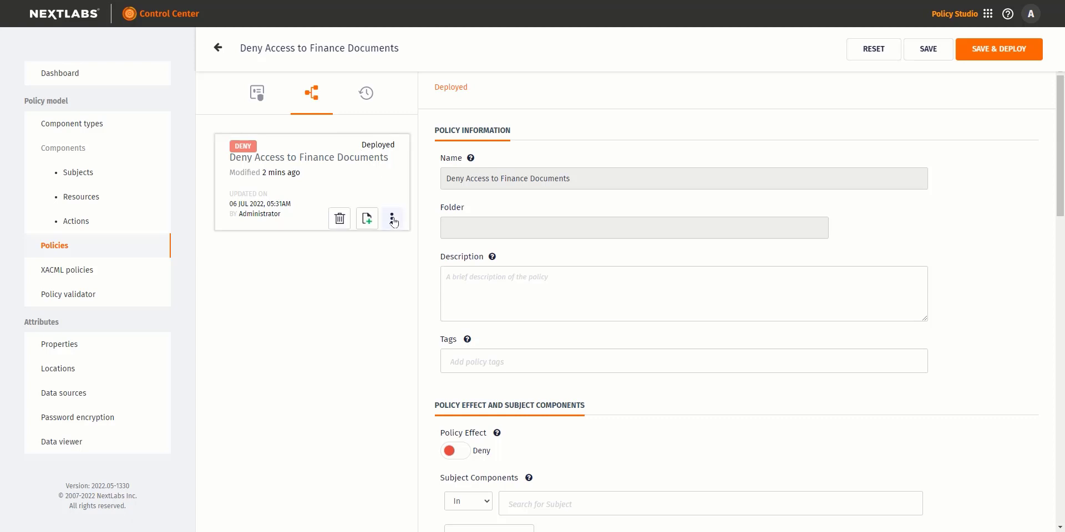
{"action": "left_click", "coordinate": [367, 220]}
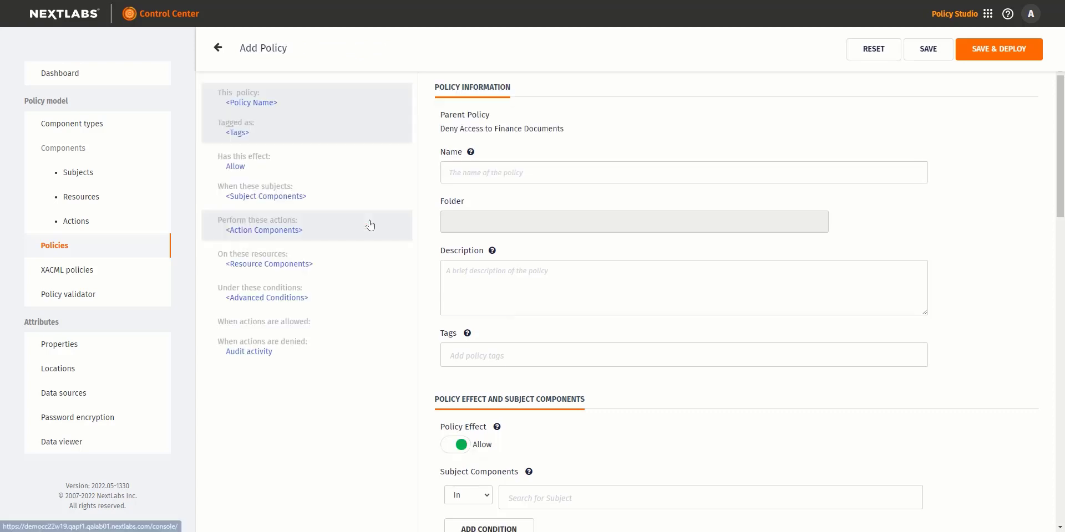
{"action": "left_click", "coordinate": [523, 174]}
{"action": "type", "text": "A"}
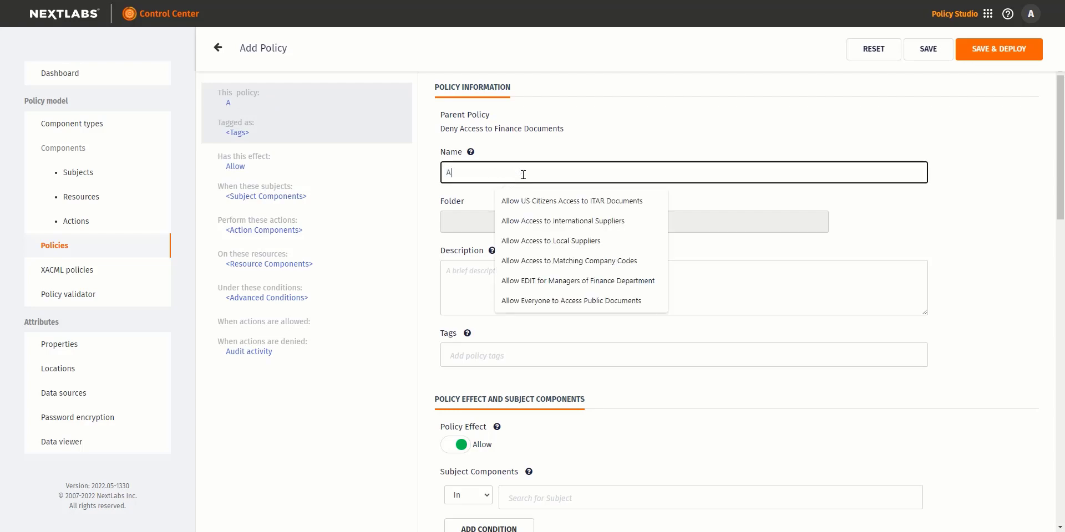
{"action": "type", "text": "llow Financ"}
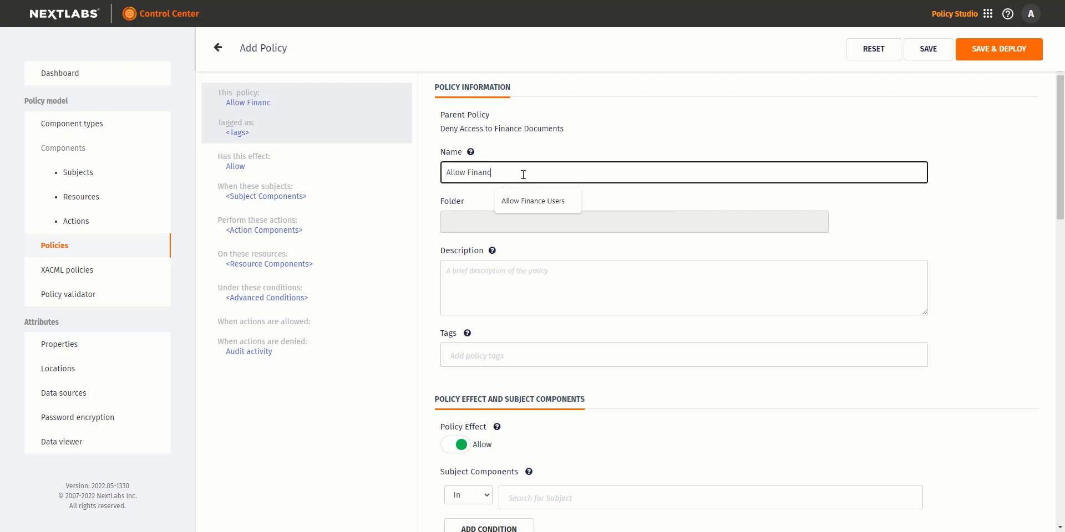
{"action": "type", "text": "e Users"}
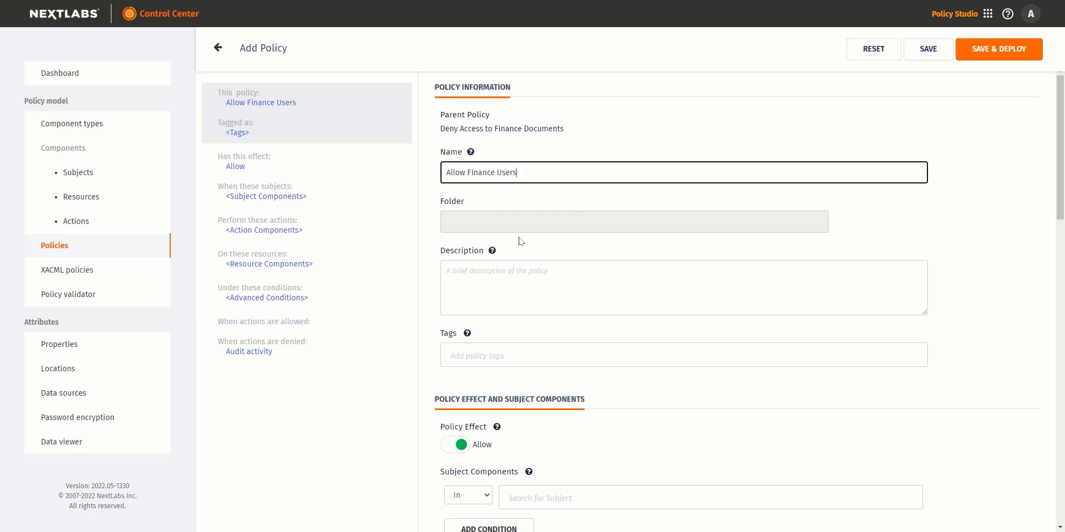
- Assign the Finance Department user component as the subject of the Allow Finance Users policy
{"action": "scroll", "coordinate": [521, 241], "scroll_direction": "down", "scroll_amount": 2}
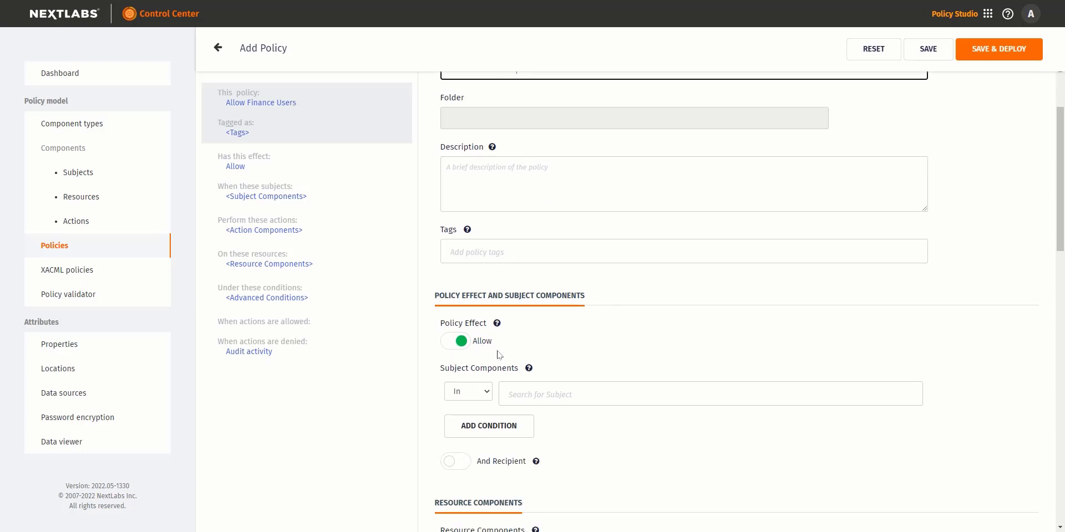
{"action": "left_click", "coordinate": [548, 397]}
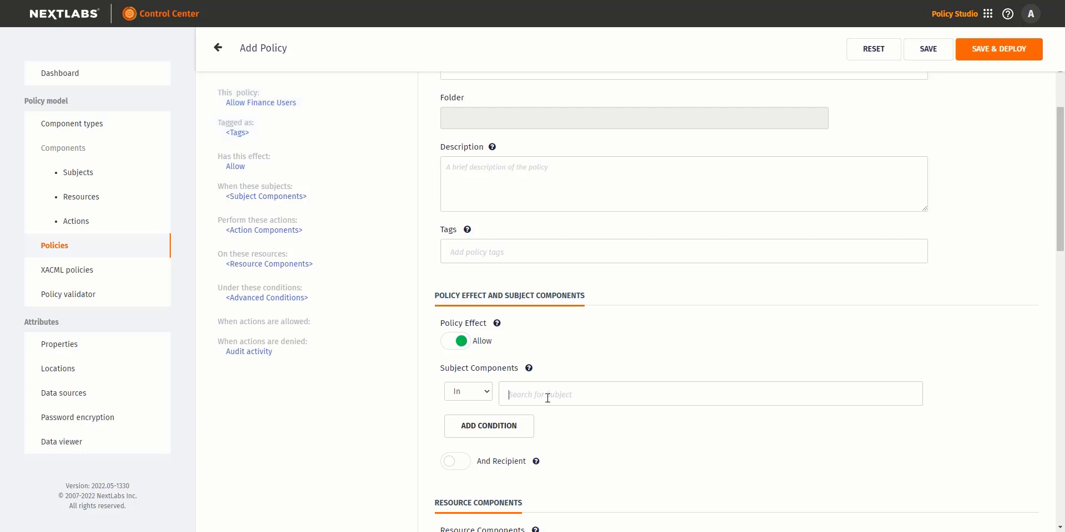
{"action": "type", "text": "fi"}
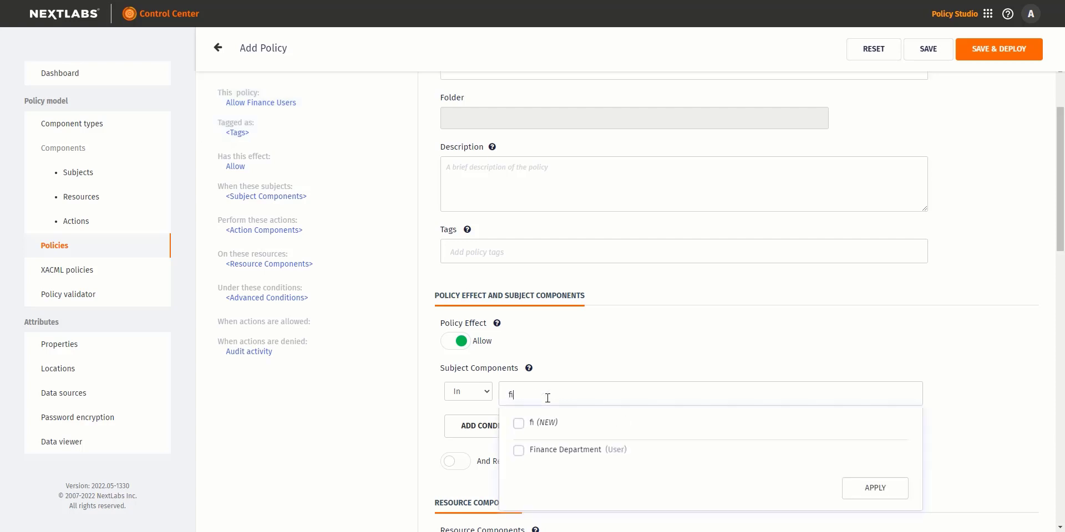
{"action": "left_click", "coordinate": [519, 451]}
{"action": "left_click", "coordinate": [875, 488]}
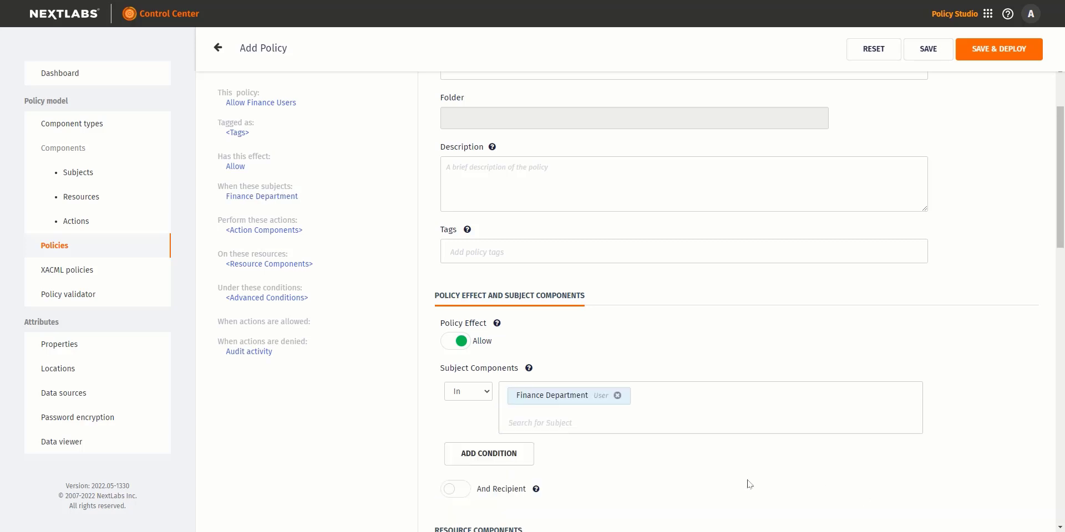
- Assign the Finance Documents component as the resource of the Allow Finance Users policy
{"action": "scroll", "coordinate": [749, 484], "scroll_direction": "down", "scroll_amount": 4}
{"action": "scroll", "coordinate": [749, 484], "scroll_direction": "down", "scroll_amount": 1}
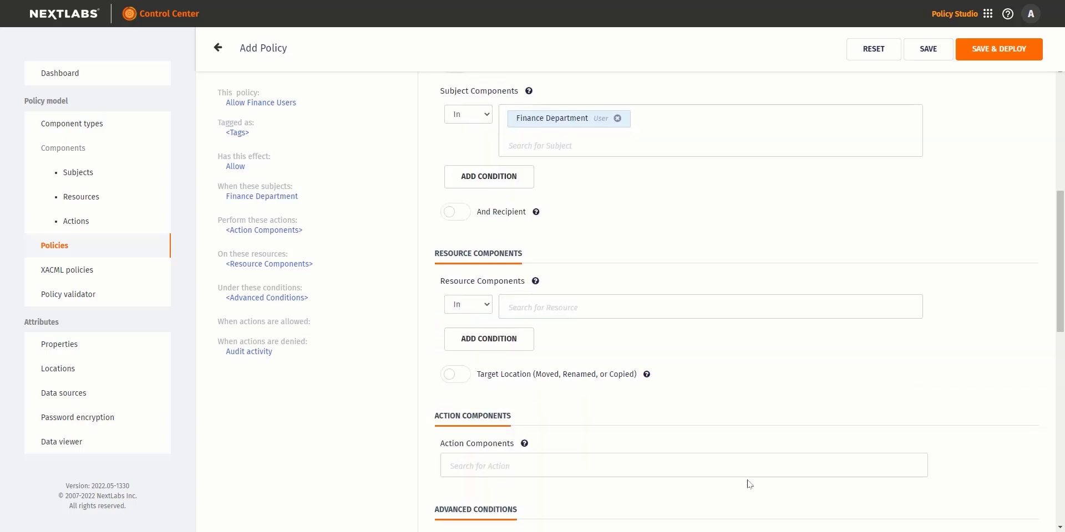
{"action": "left_click", "coordinate": [688, 311]}
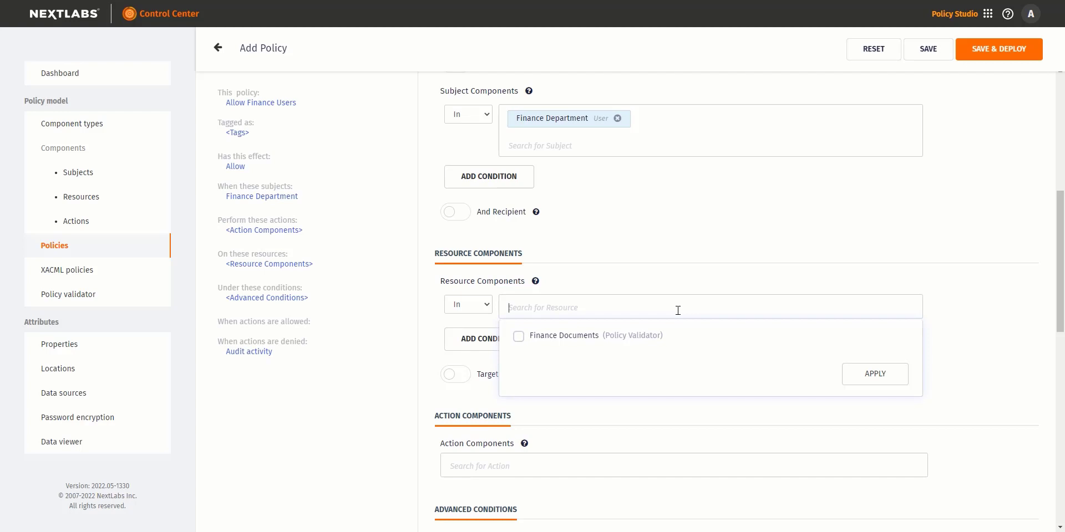
{"action": "right_click", "coordinate": [552, 339]}
{"action": "left_click", "coordinate": [552, 338]}
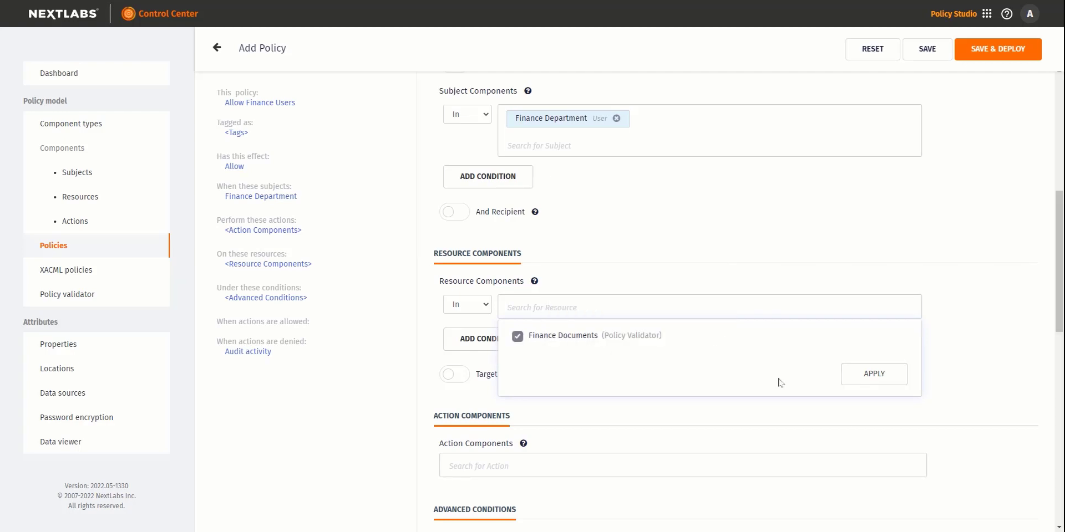
{"action": "left_click", "coordinate": [874, 374]}
- Enable Audit activity for the On Allow obligation, then save the sub-policy and deploy it immediately with its modified parent policy
{"action": "scroll", "coordinate": [848, 401], "scroll_direction": "down", "scroll_amount": 1}
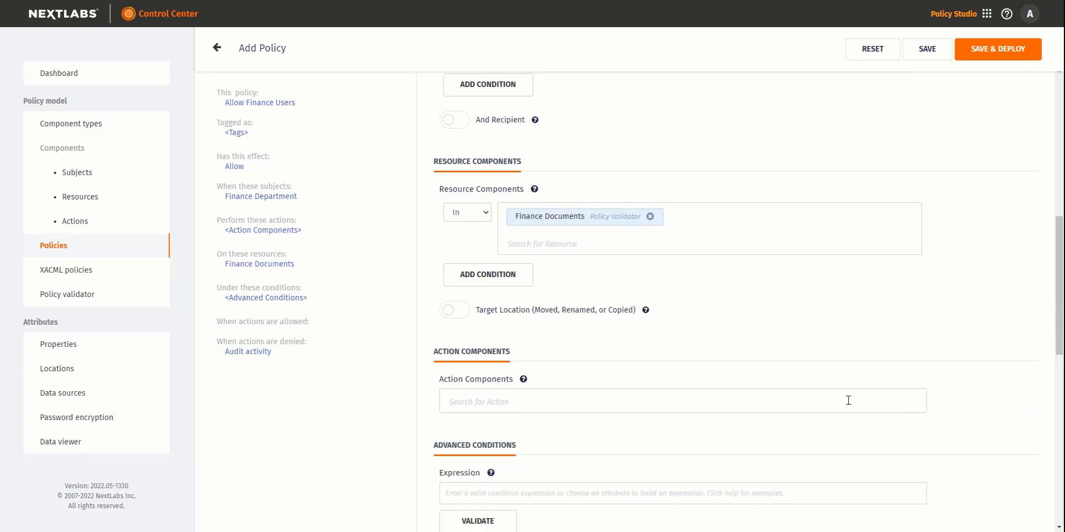
{"action": "scroll", "coordinate": [848, 401], "scroll_direction": "down", "scroll_amount": 7}
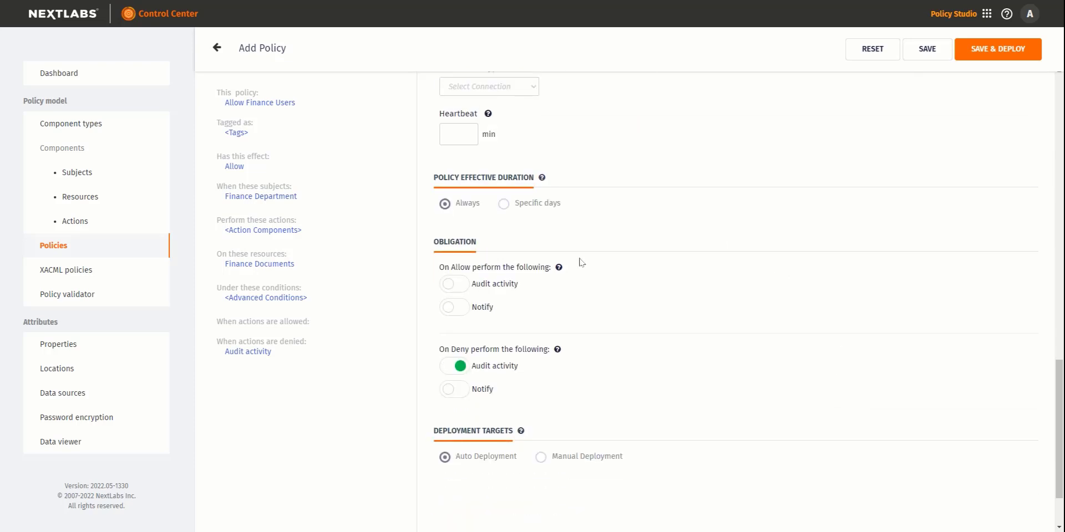
{"action": "left_click", "coordinate": [458, 283]}
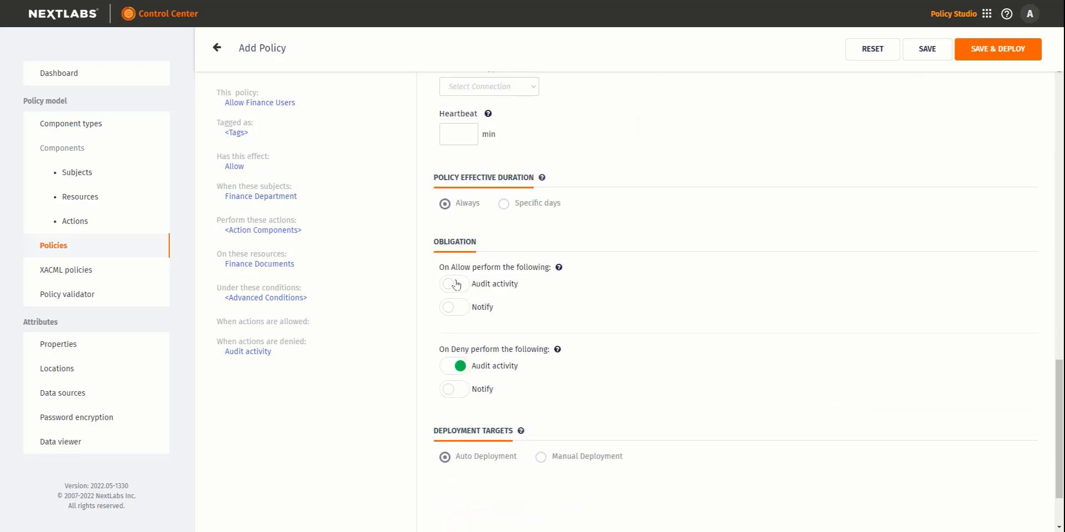
{"action": "left_click", "coordinate": [984, 55]}
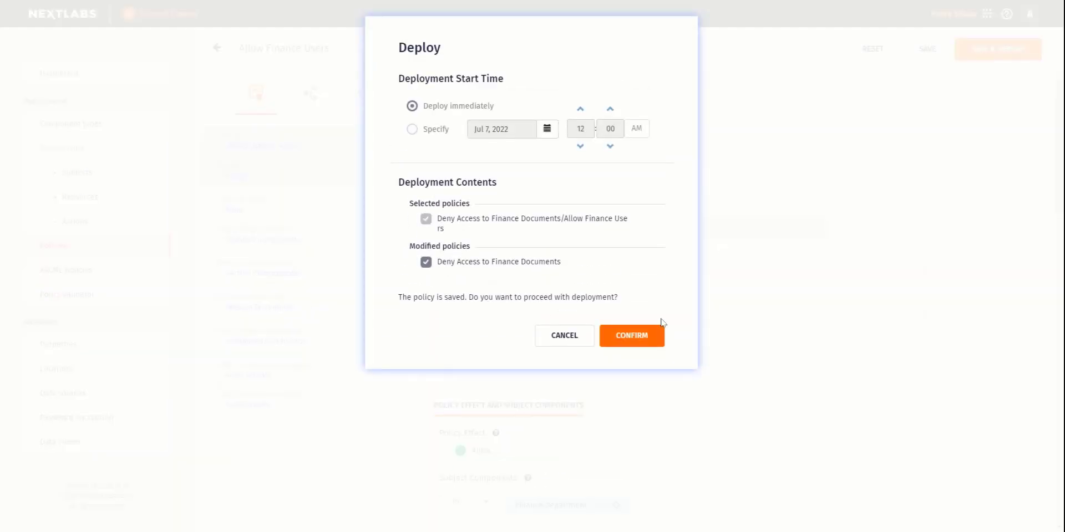
{"action": "left_click", "coordinate": [652, 338]}
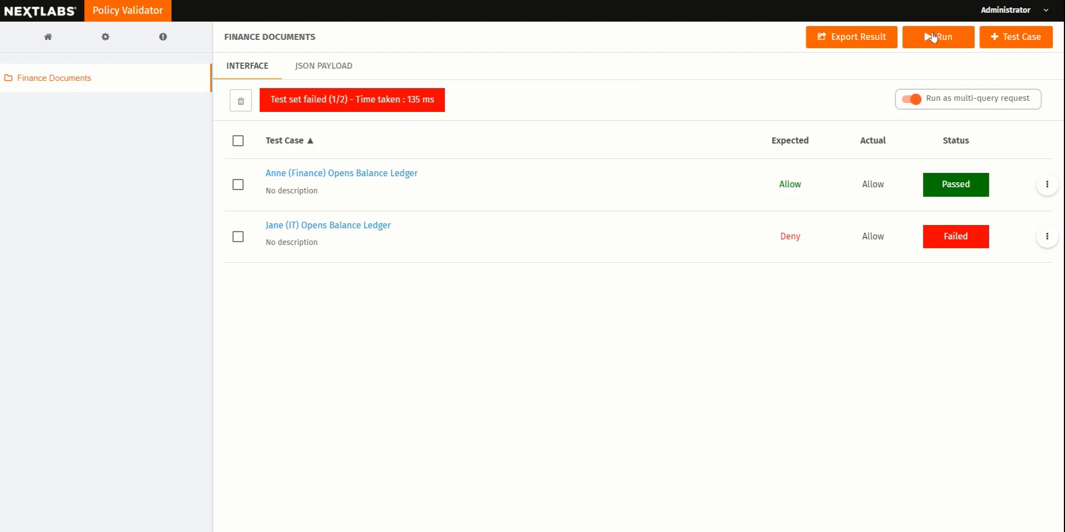
- Switch to Policy Validator and rerun the Finance Documents test cases against the deployed parent policy and sub-policy
{"action": "left_click", "coordinate": [933, 37]}
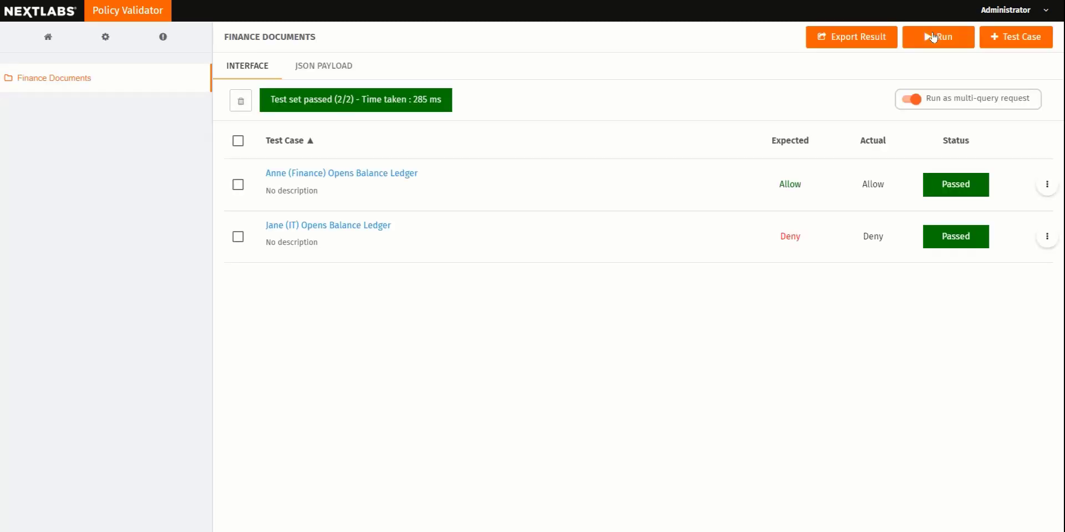